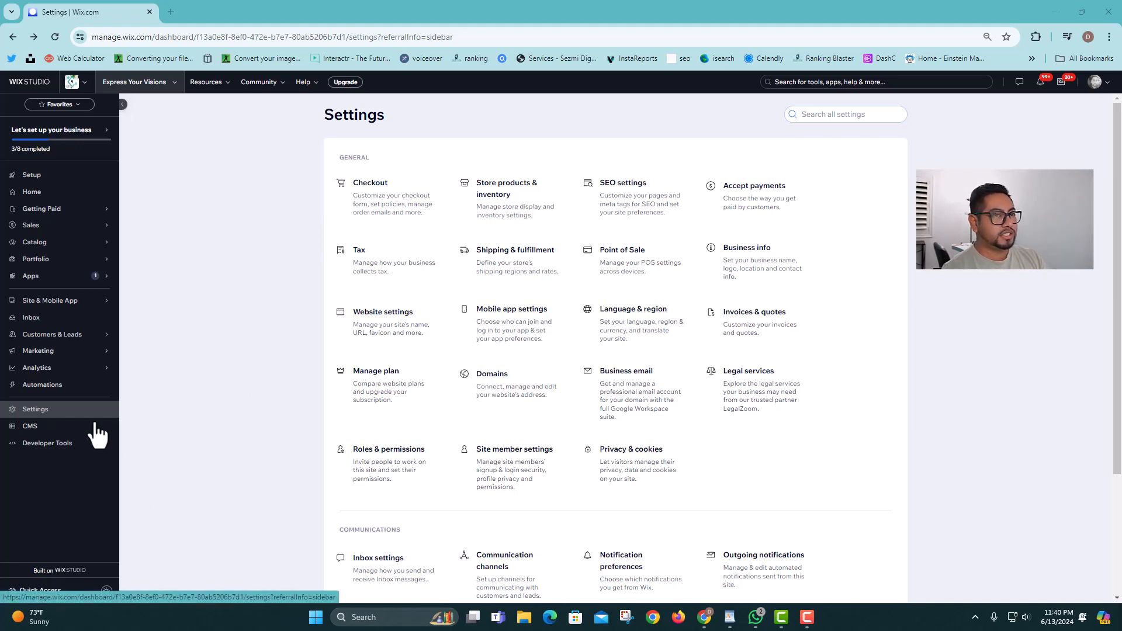
Step: Open the site's payment acceptance settings and review the list of additional payment options
click(779, 200)
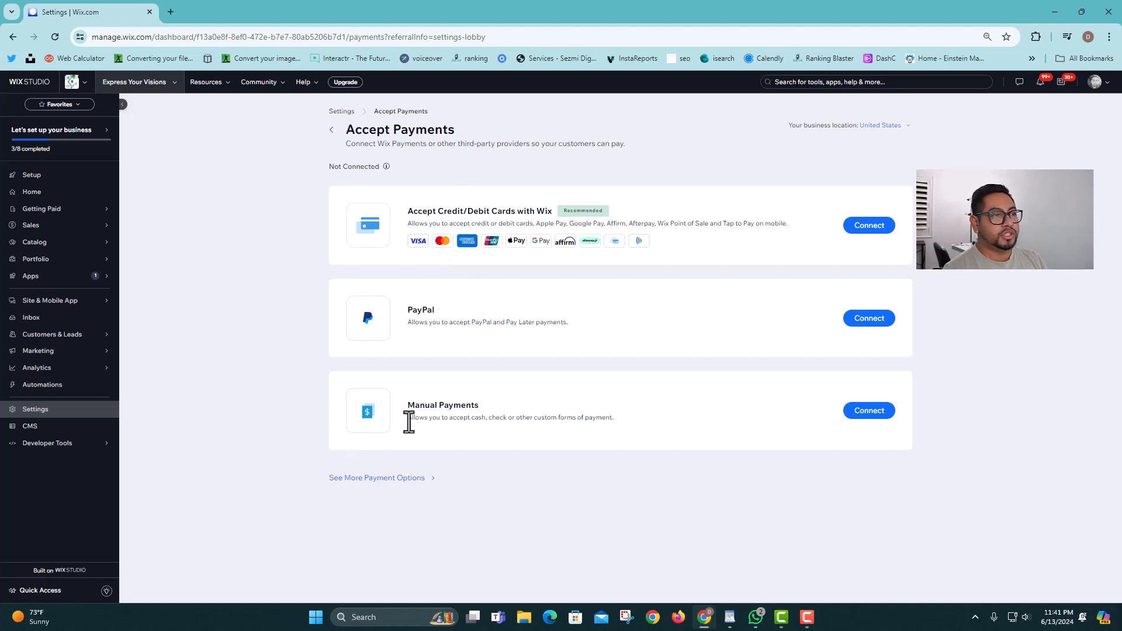
click(369, 479)
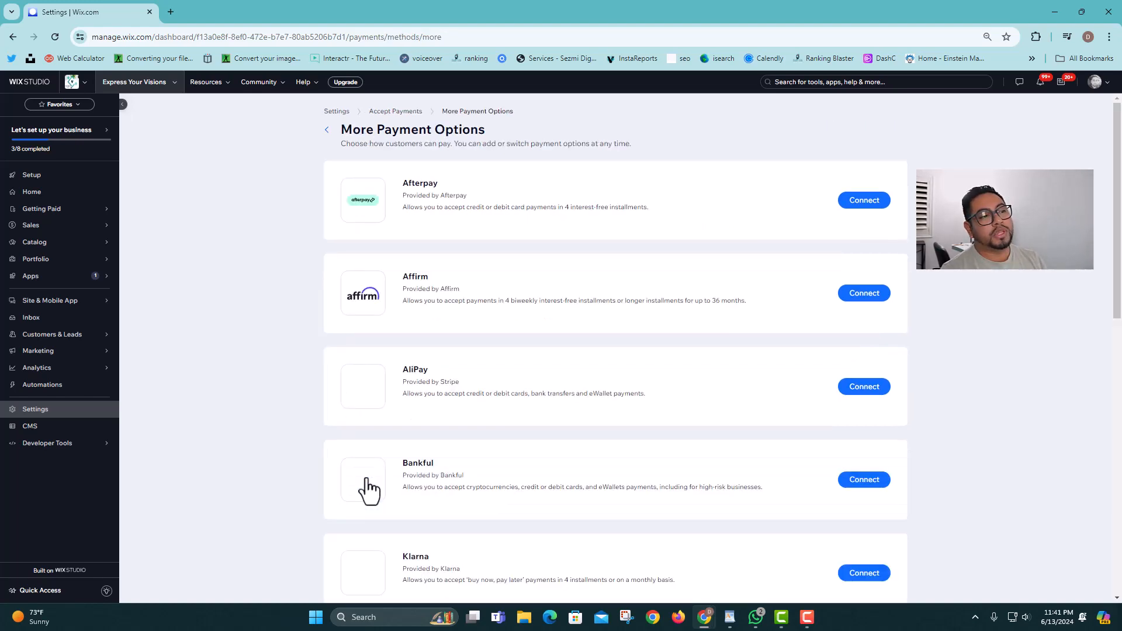
scroll(454, 363, down, 7)
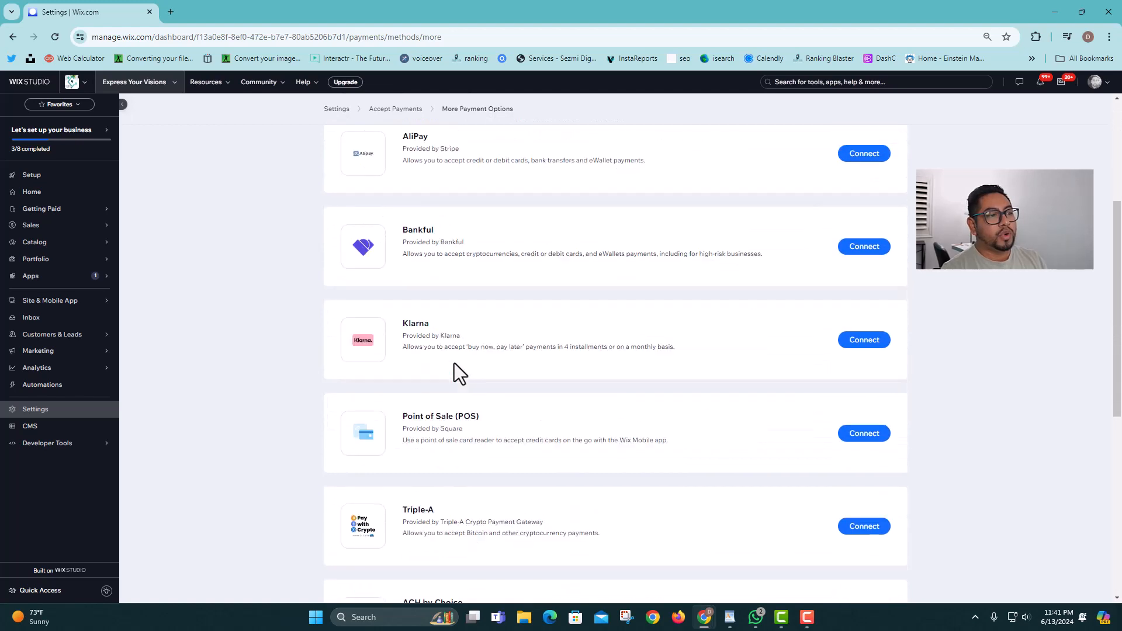
scroll(457, 364, down, 4)
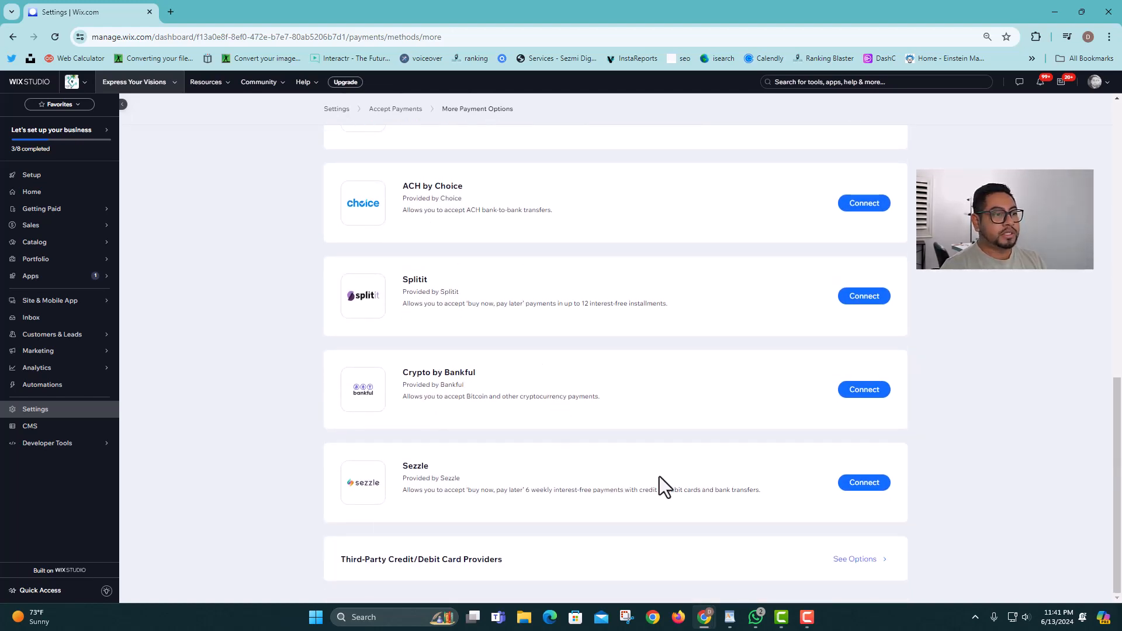
Step: Examine the third-party credit/debit card providers and their transaction fees, and return to the Accept Payments page
click(860, 564)
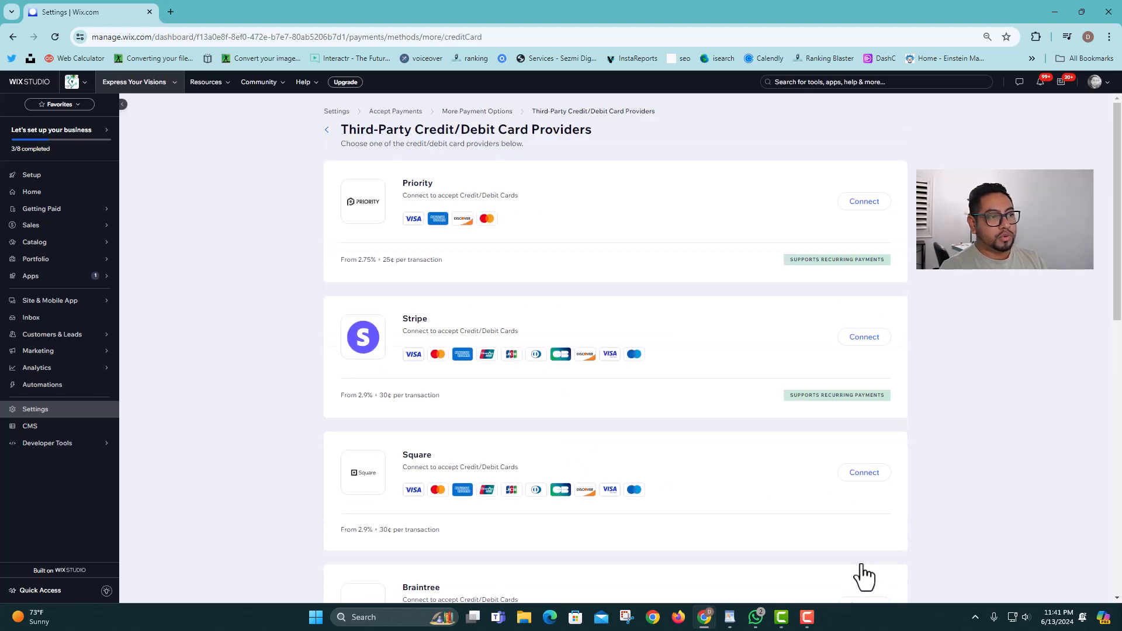
scroll(861, 563, down, 3)
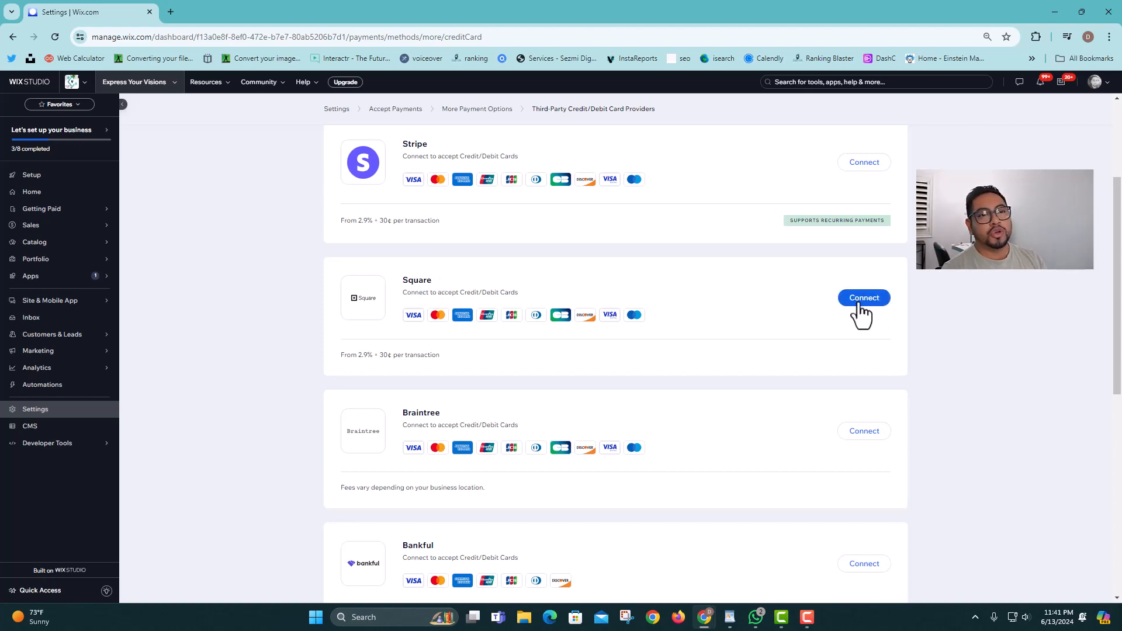
scroll(713, 462, down, 2)
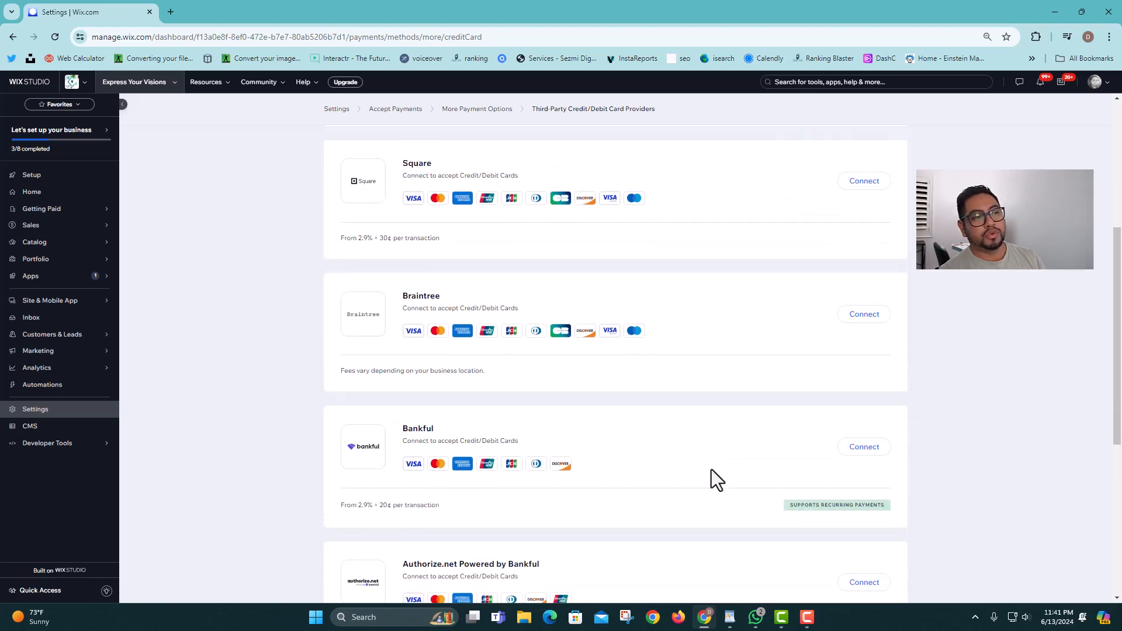
scroll(710, 471, up, 5)
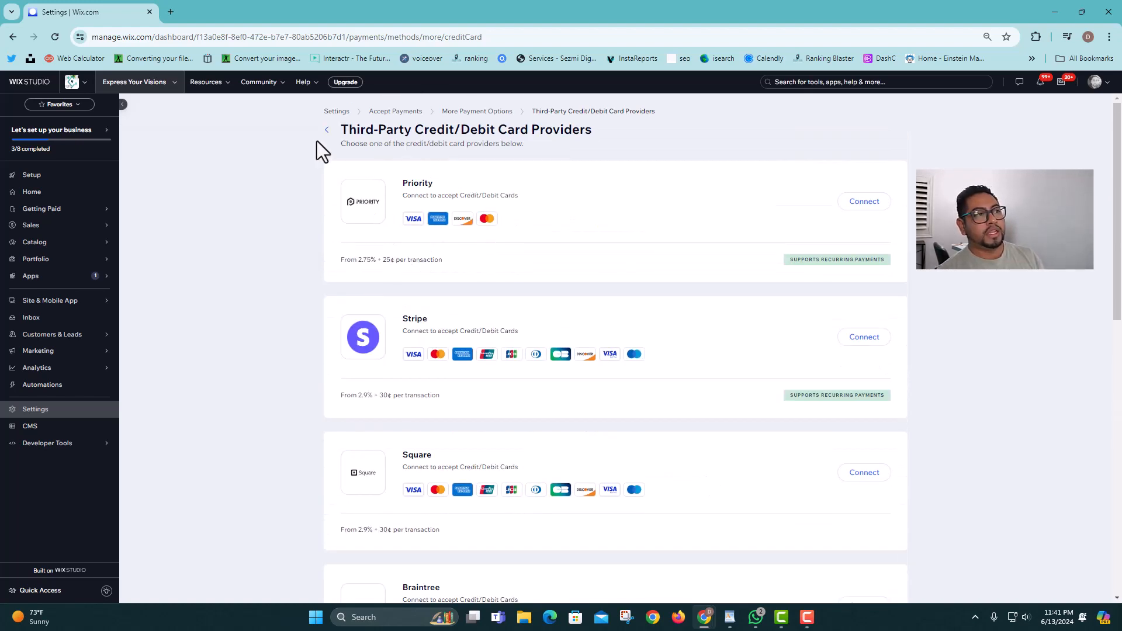
click(326, 130)
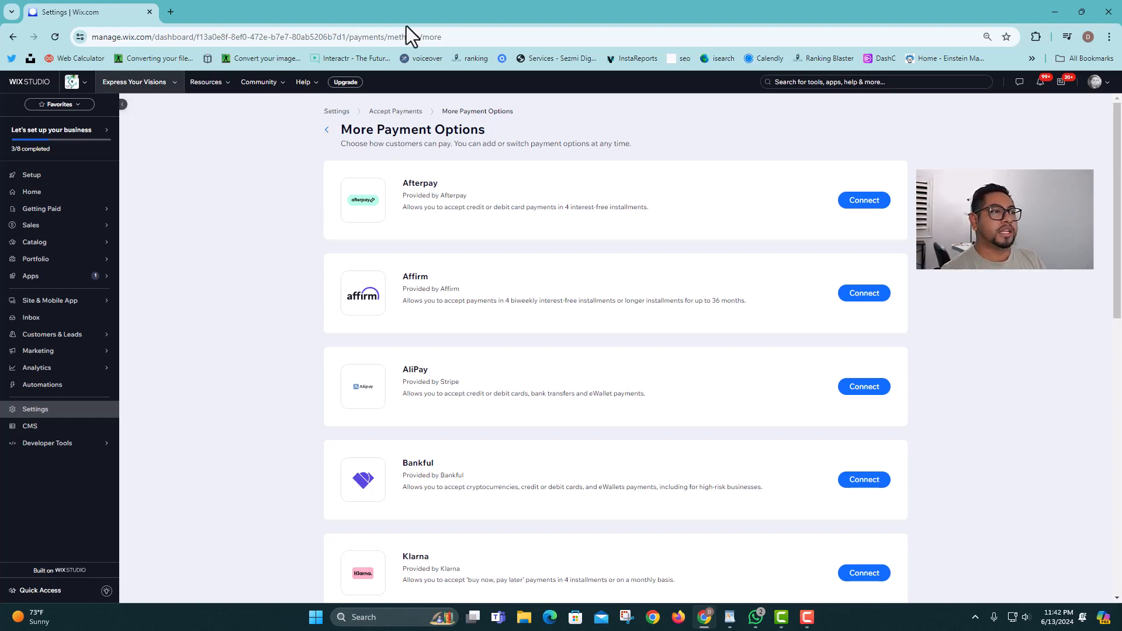
click(383, 113)
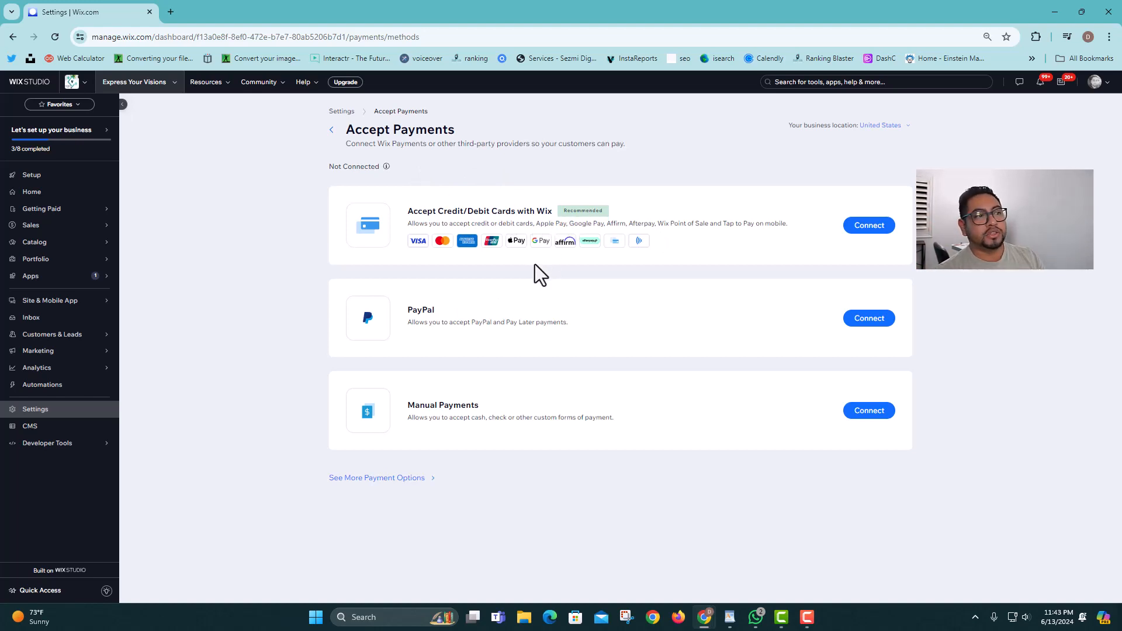
Step: Revisit the third-party card providers to check which ones support recurring payments, and go back to Accept Payments
click(390, 473)
scroll(399, 471, down, 2)
scroll(401, 467, down, 9)
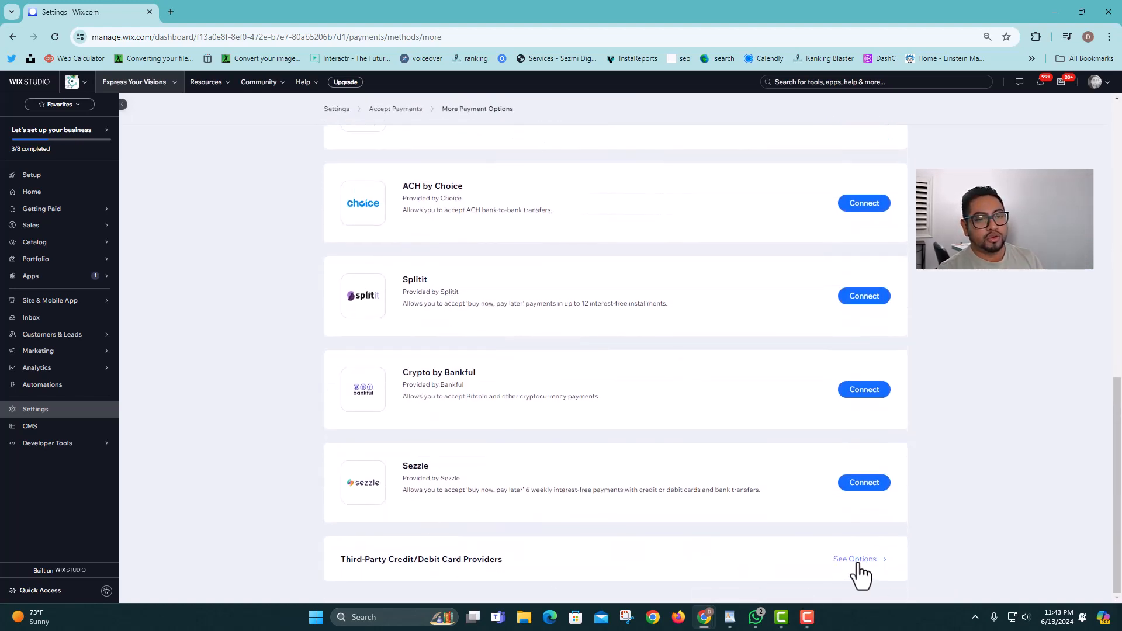
click(855, 566)
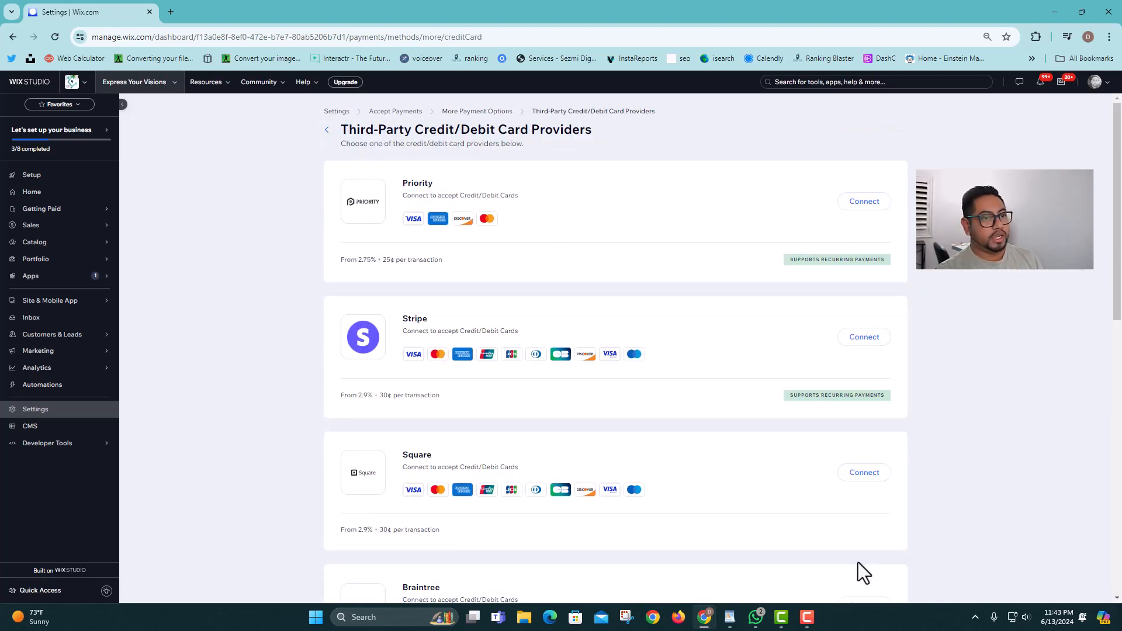
scroll(438, 287, down, 3)
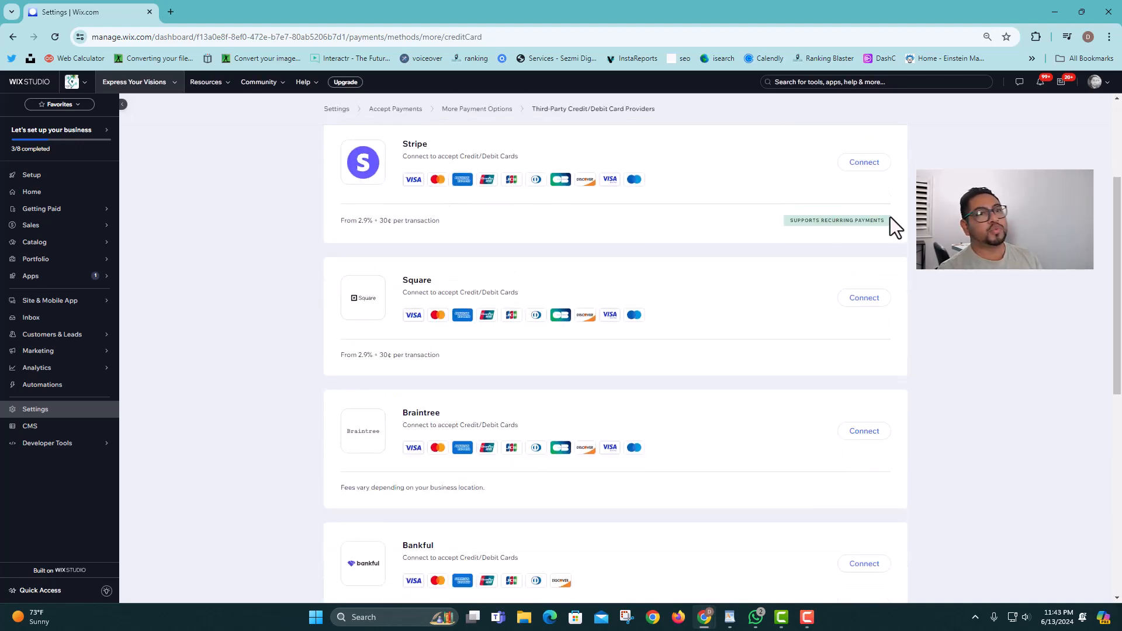
scroll(841, 228, up, 3)
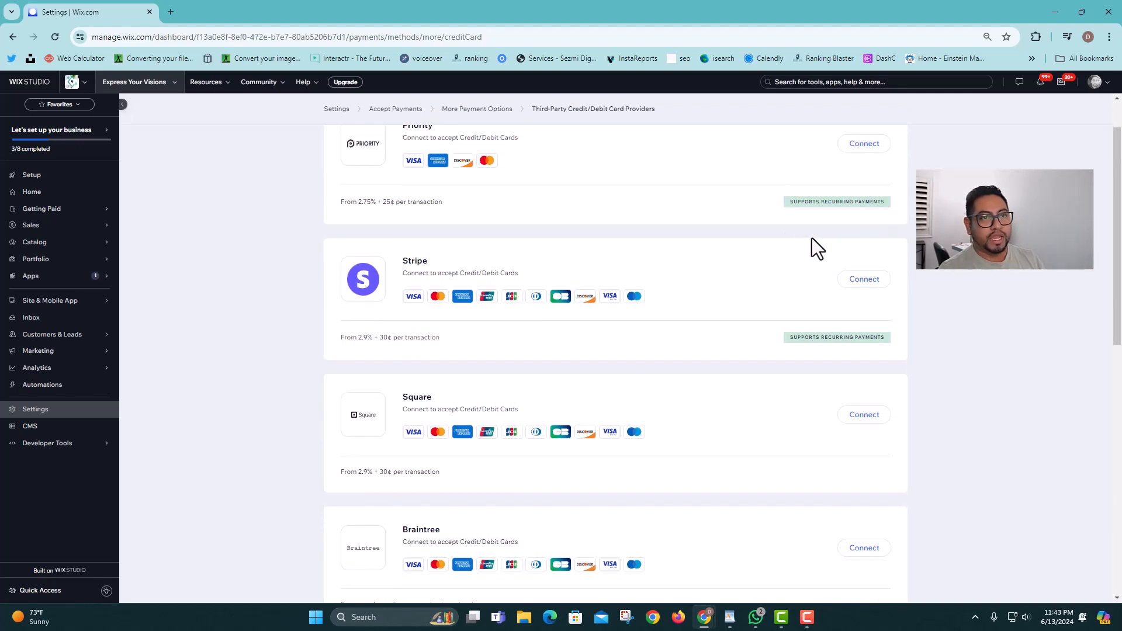
click(395, 112)
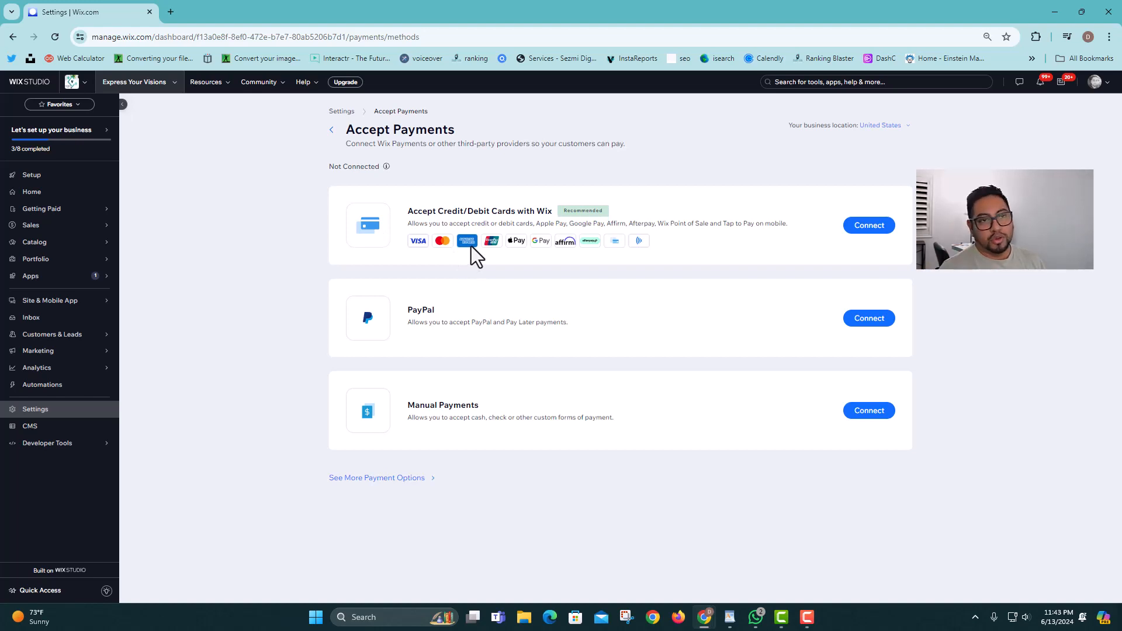
Step: Start connecting credit/debit card payments with Wix and review the restricted products list and its eligibility question
click(869, 226)
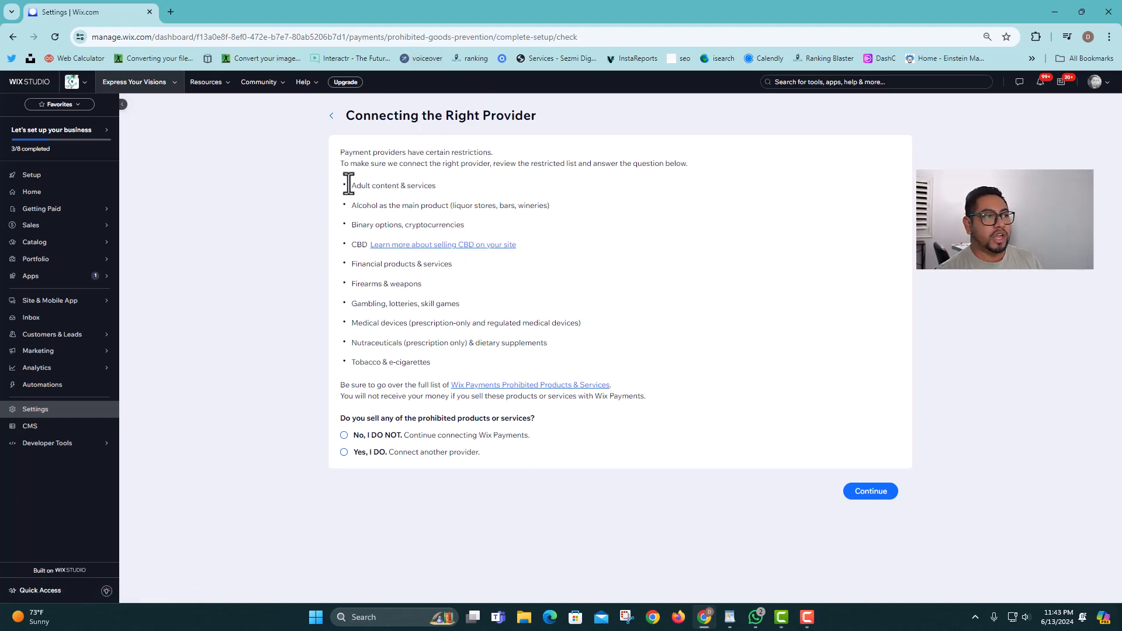
drag(349, 183, 450, 361)
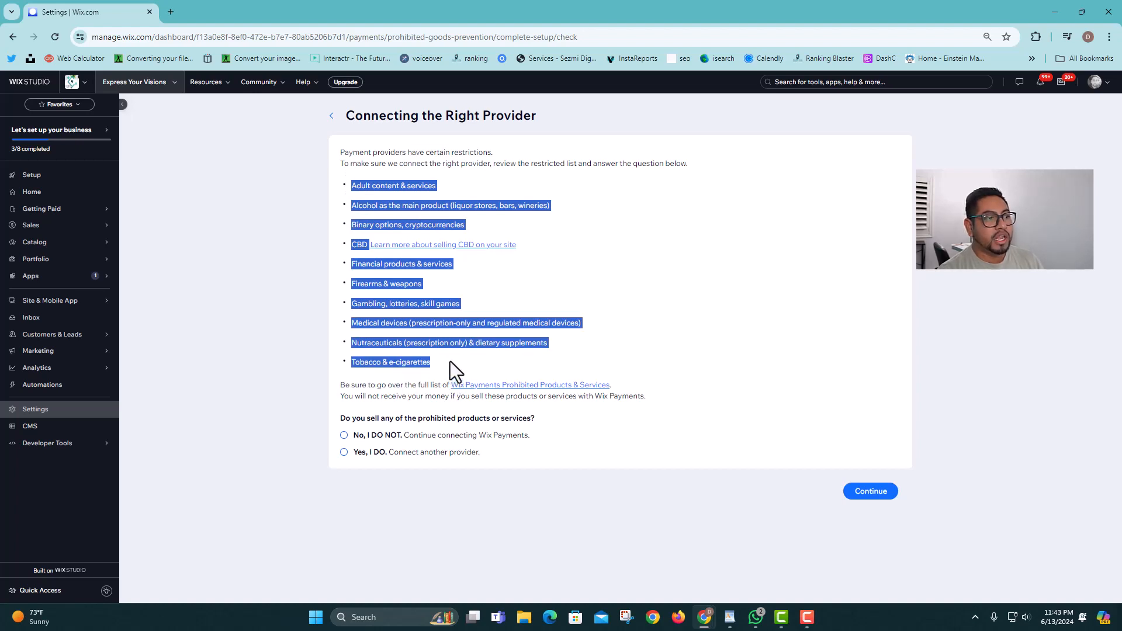
click(467, 359)
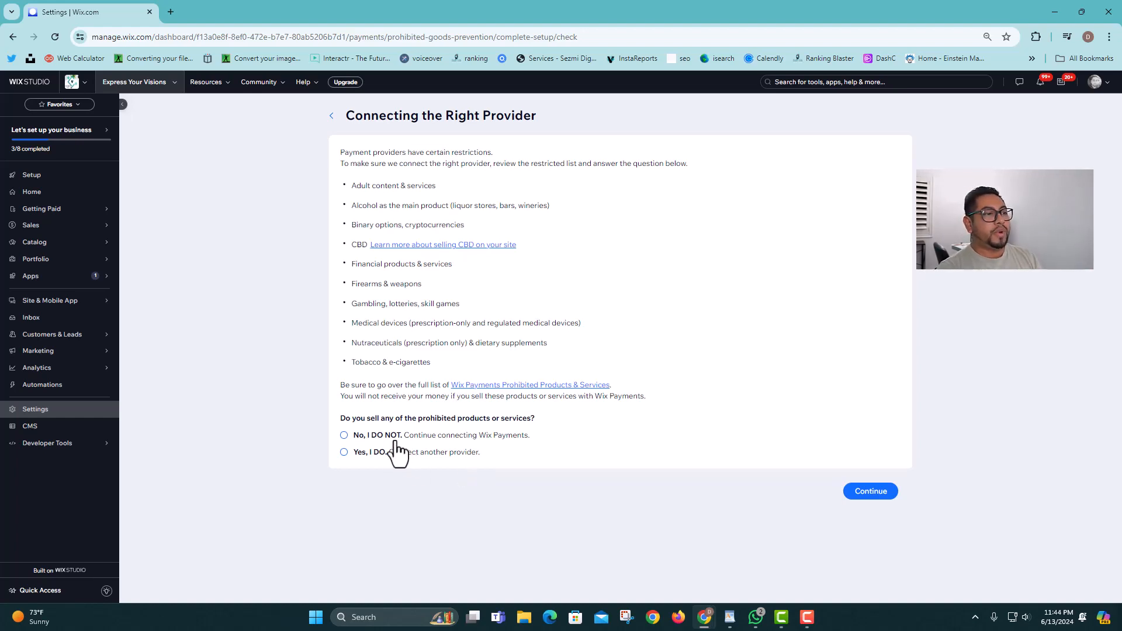
drag(340, 418, 545, 419)
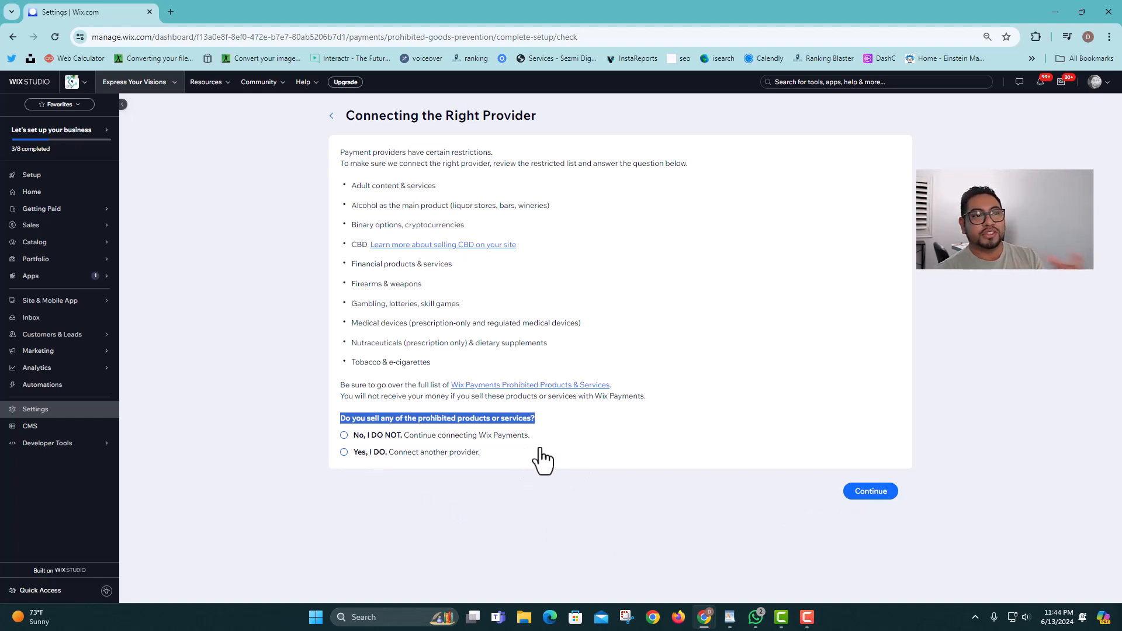
click(423, 294)
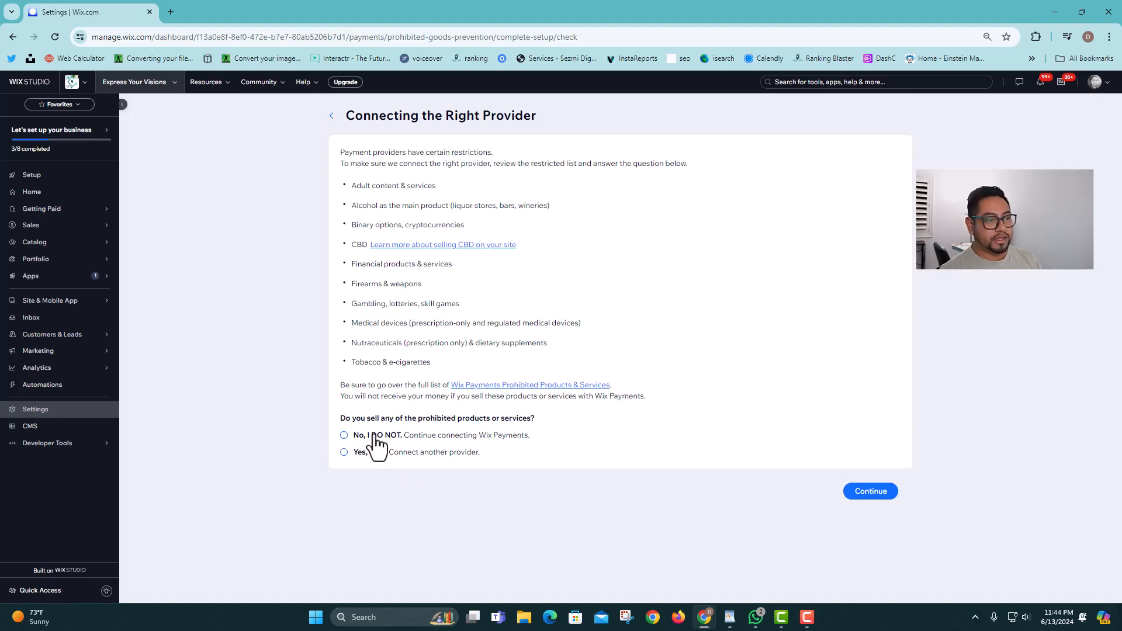
drag(355, 418, 557, 416)
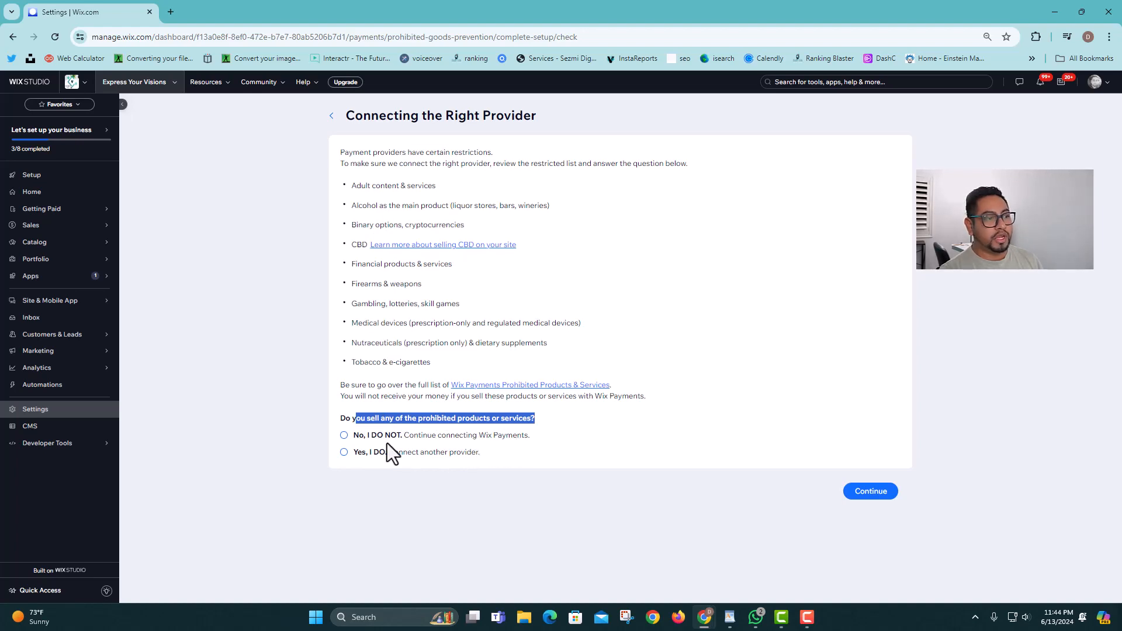
Step: Declare that no prohibited products or services are sold, accept the terms, and connect Wix Payments with the preselected payment methods
click(345, 436)
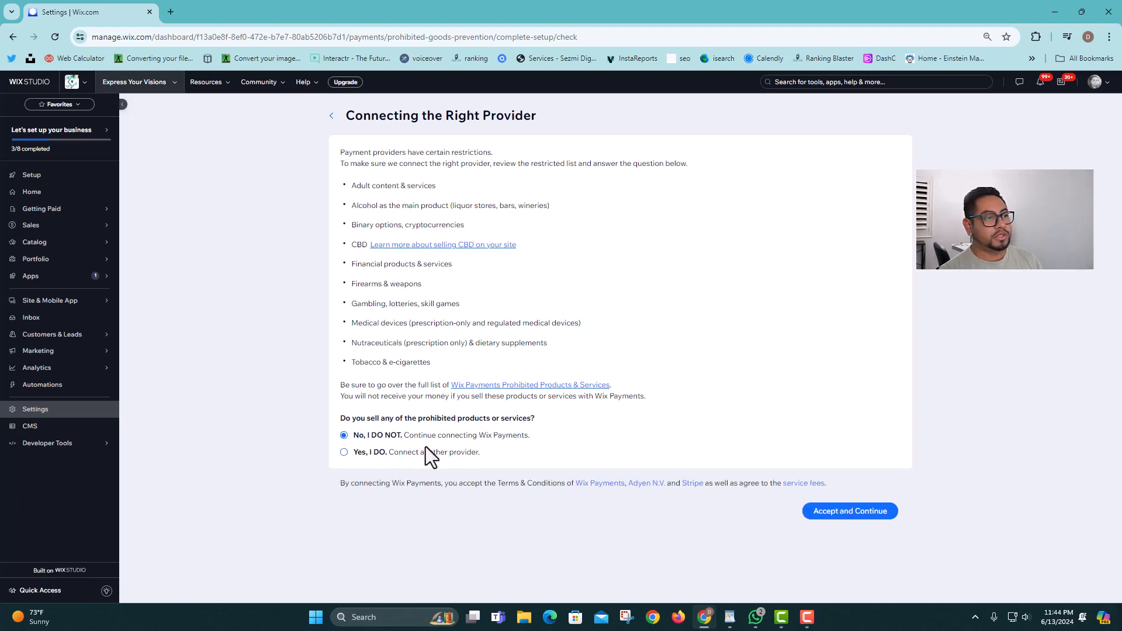
click(844, 513)
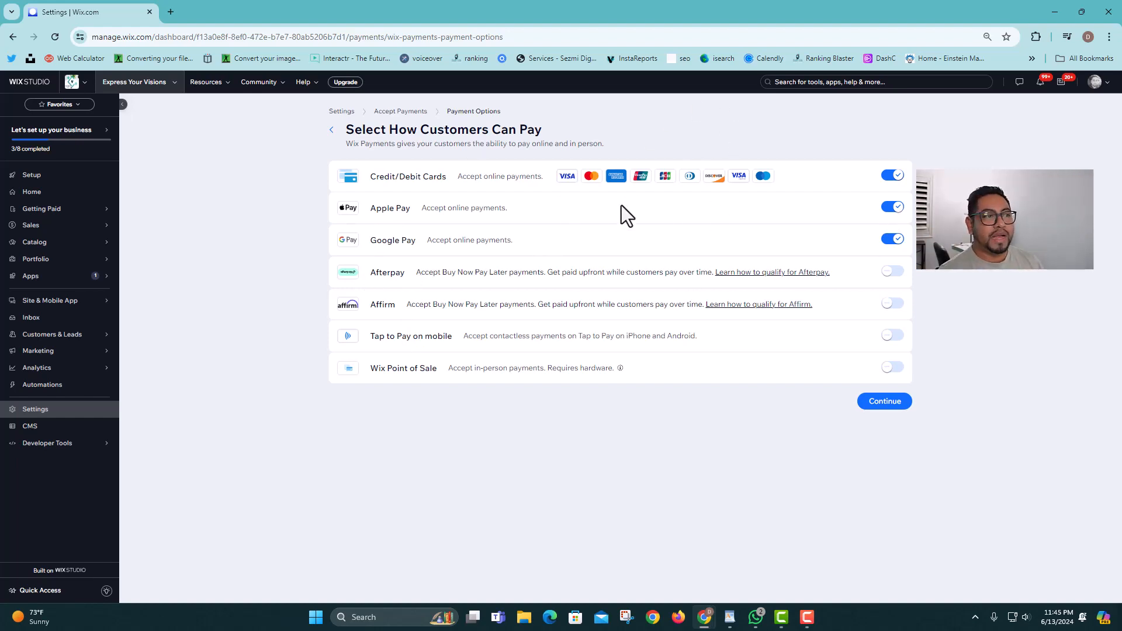
click(909, 407)
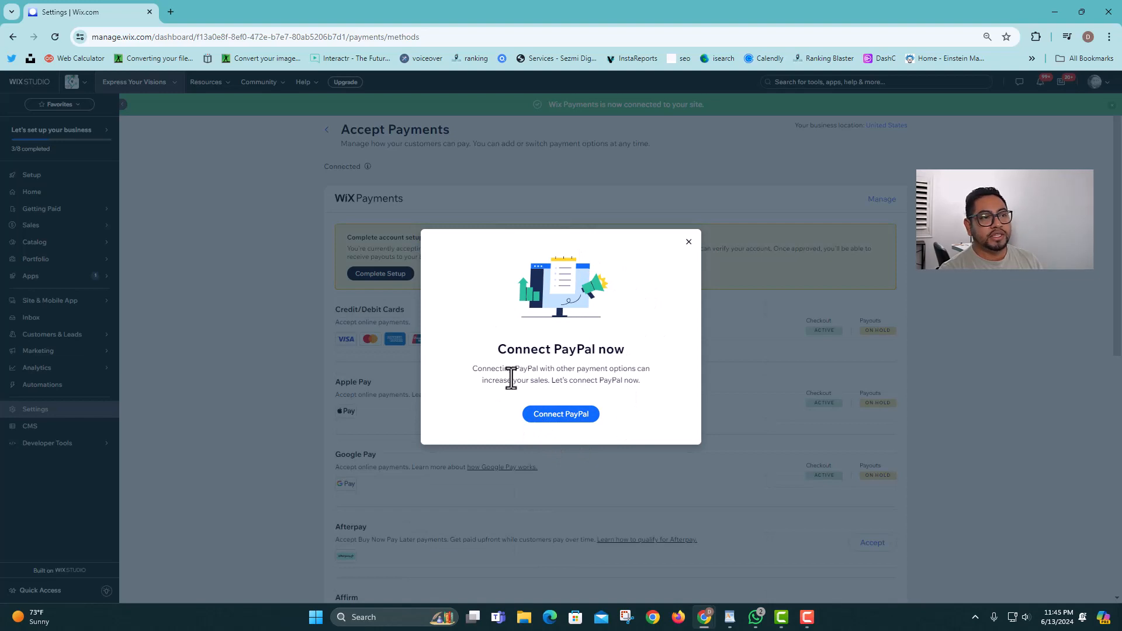
Step: Dismiss the offer to connect PayPal and review the payment methods listed under Wix Payments
drag(498, 349, 646, 358)
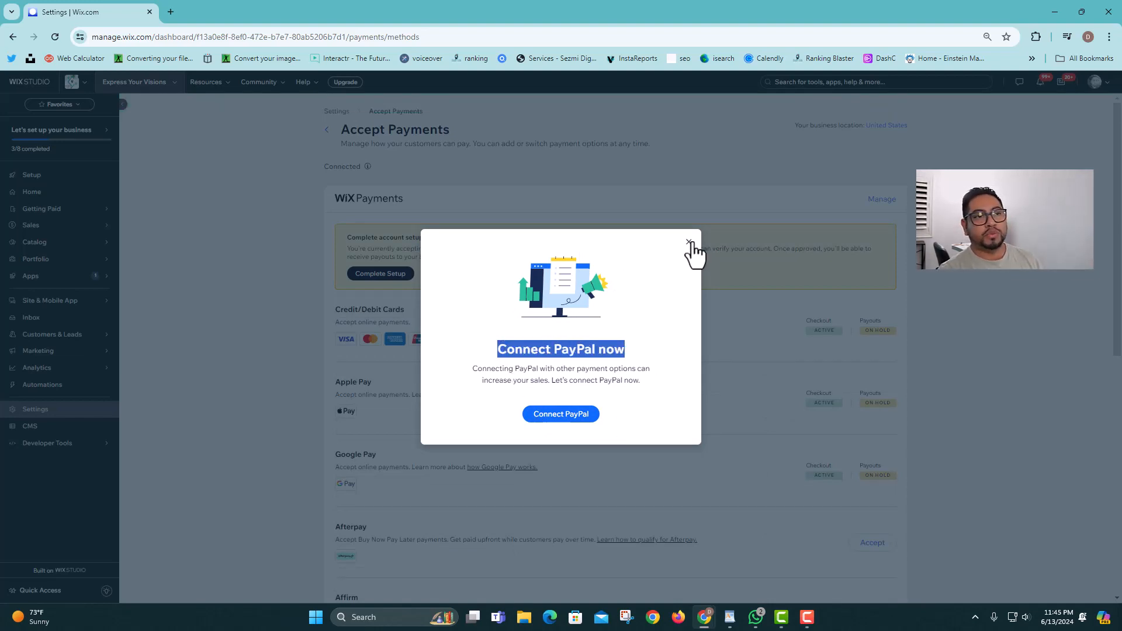
click(688, 242)
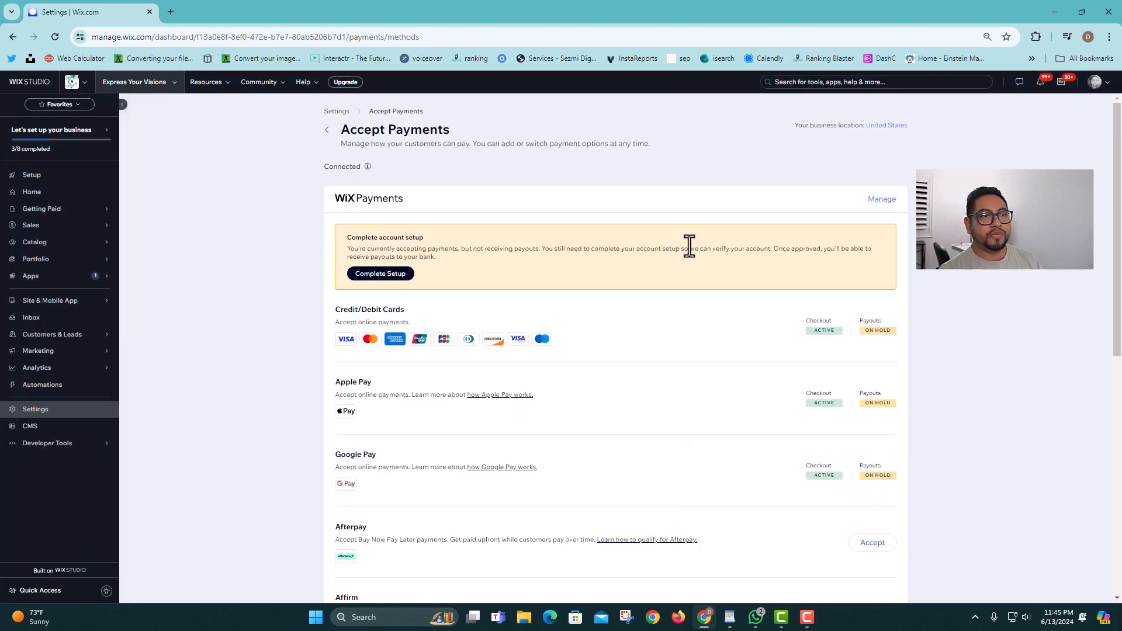
scroll(667, 292, down, 2)
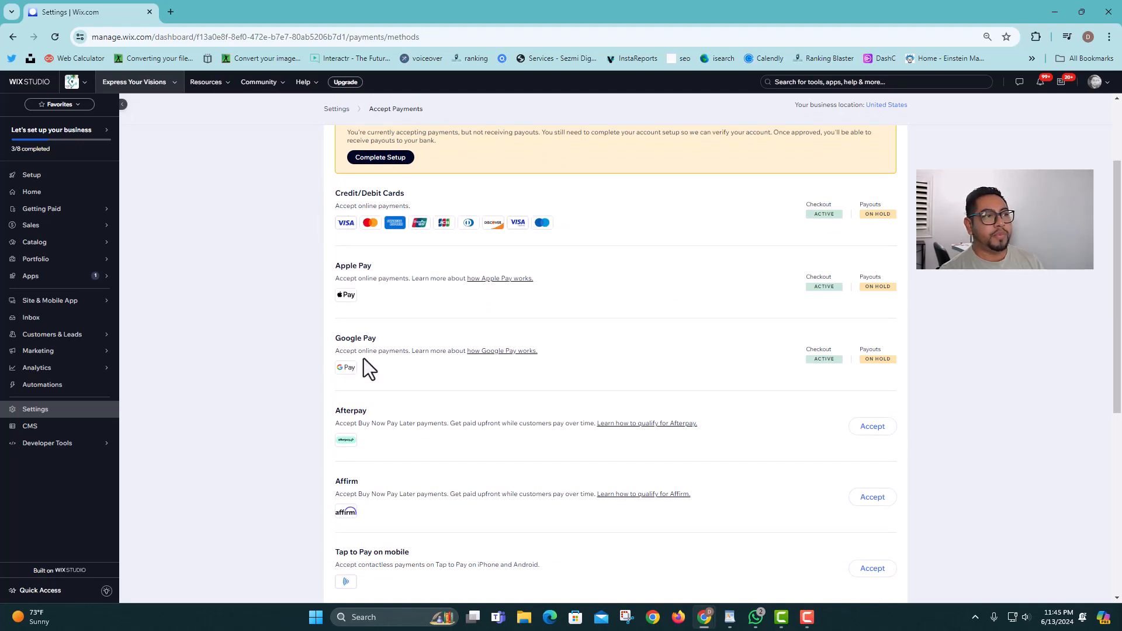
scroll(780, 249, down, 4)
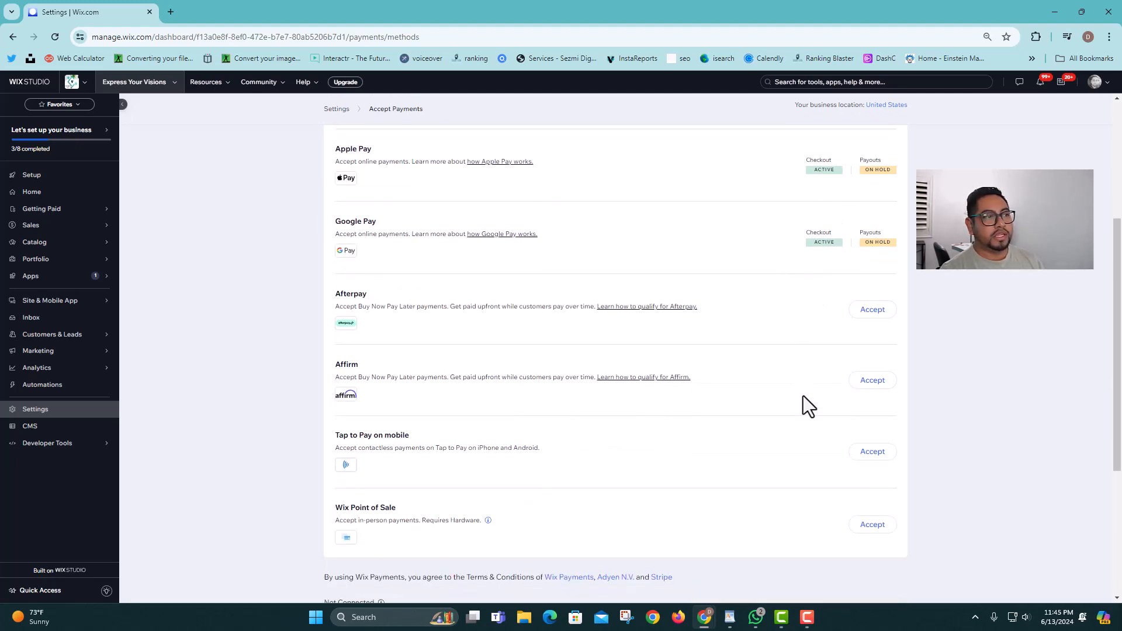
scroll(808, 494, up, 6)
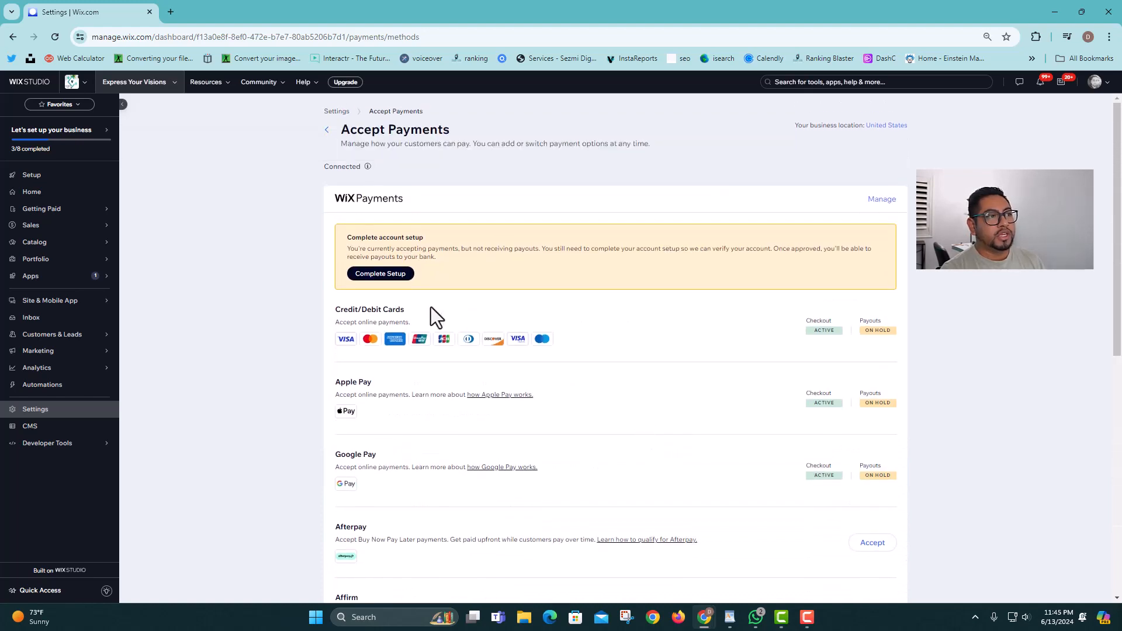
Step: Open the Wix Payments account setup form and review its business type, personal details and address sections
drag(351, 238, 433, 237)
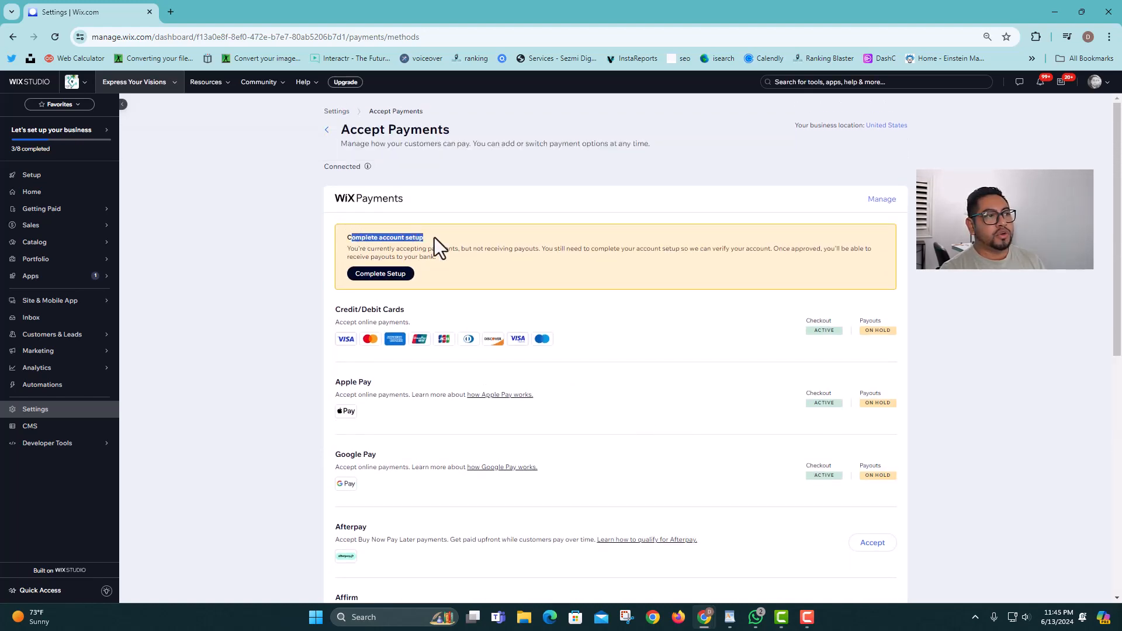
click(394, 278)
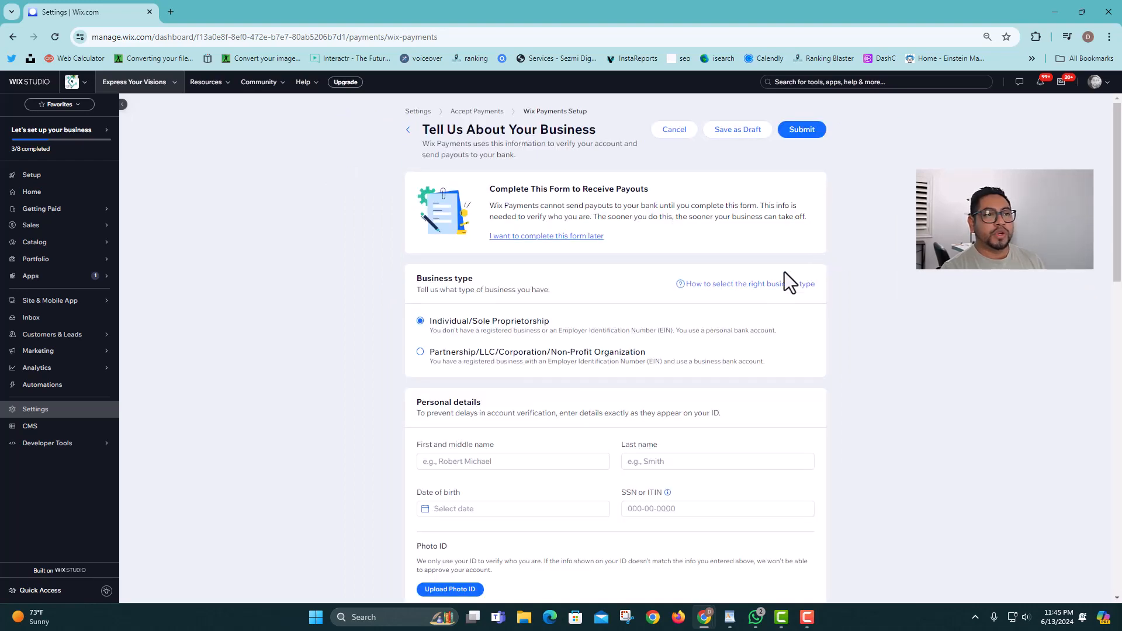
scroll(776, 295, down, 2)
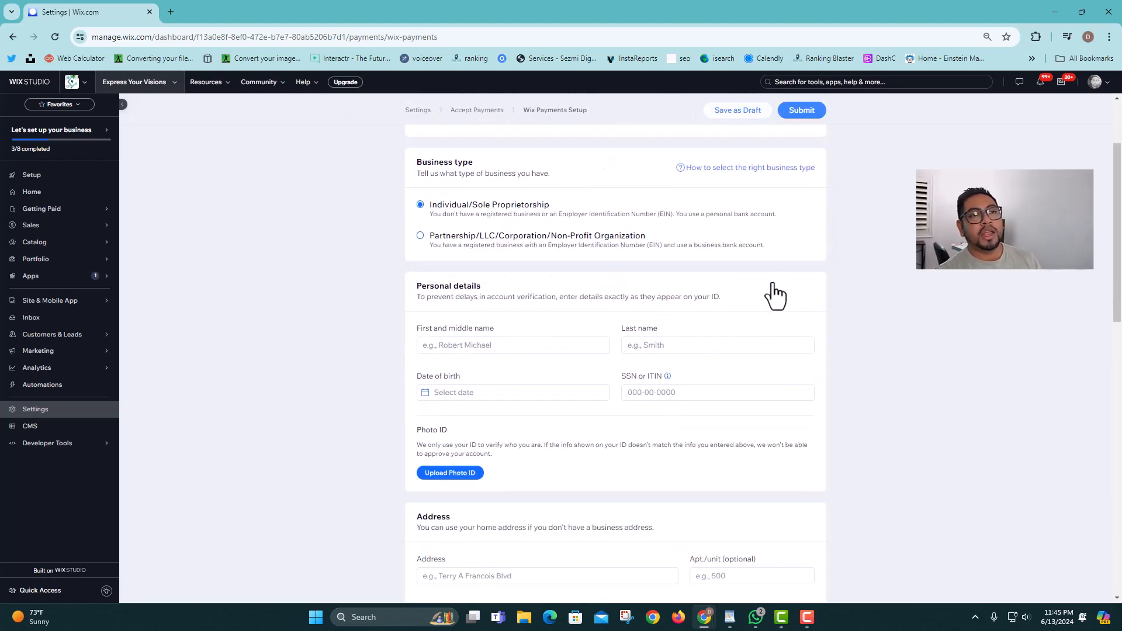
scroll(770, 301, down, 1)
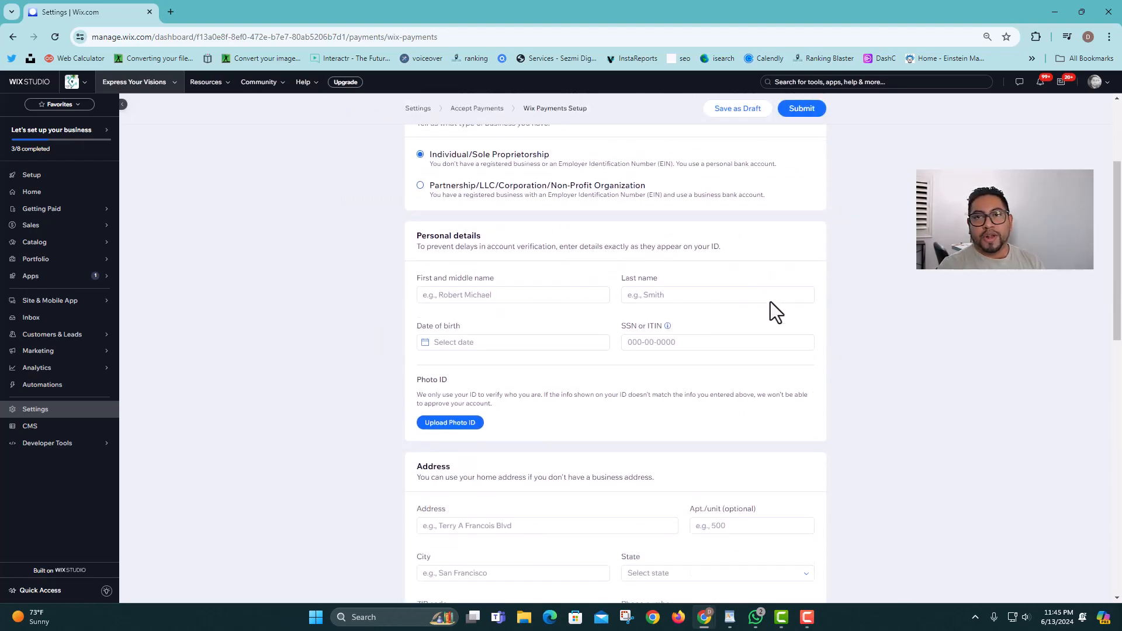
scroll(776, 296, up, 3)
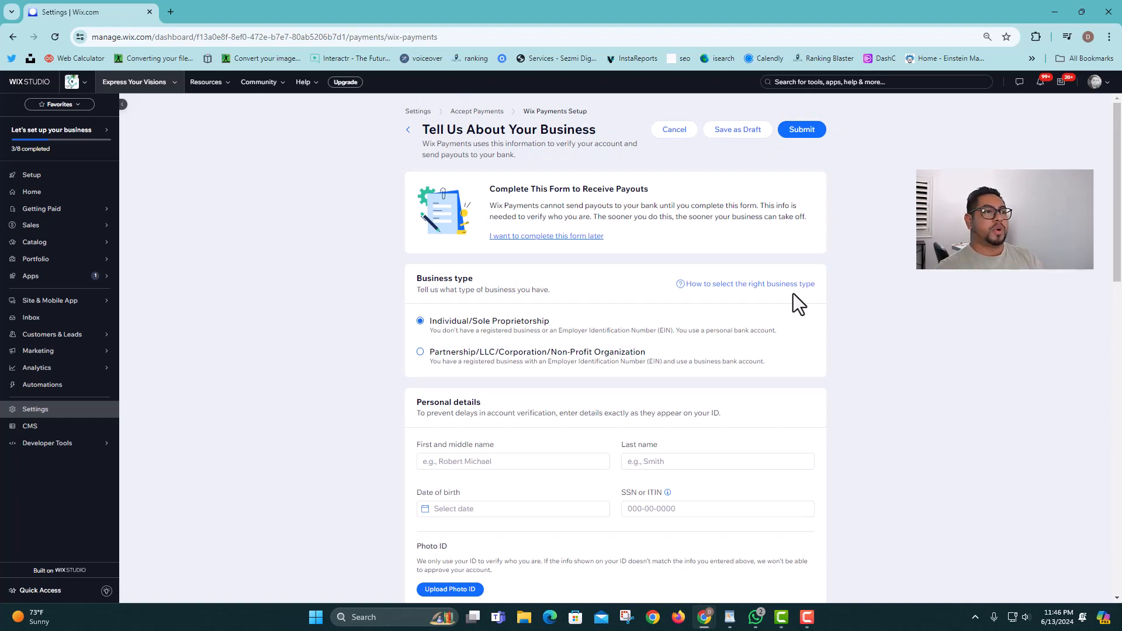
scroll(787, 303, down, 2)
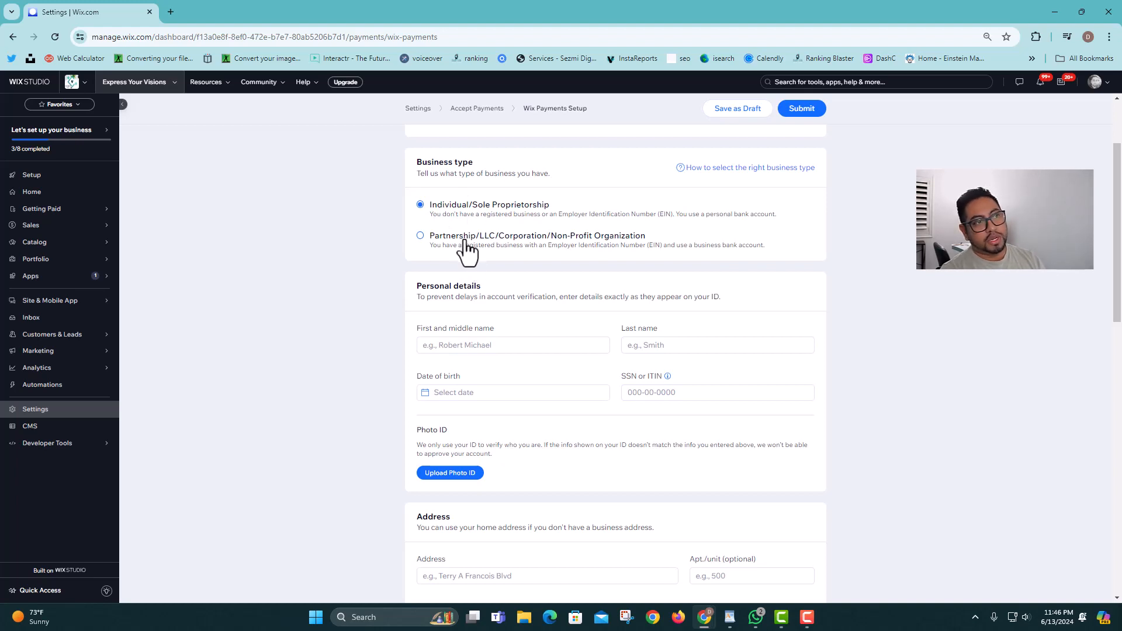
Step: Switch the business type to Partnership/LLC/Corporation/Non-Profit Organization and review the business information it requires, including the Employer Identification Number
click(421, 241)
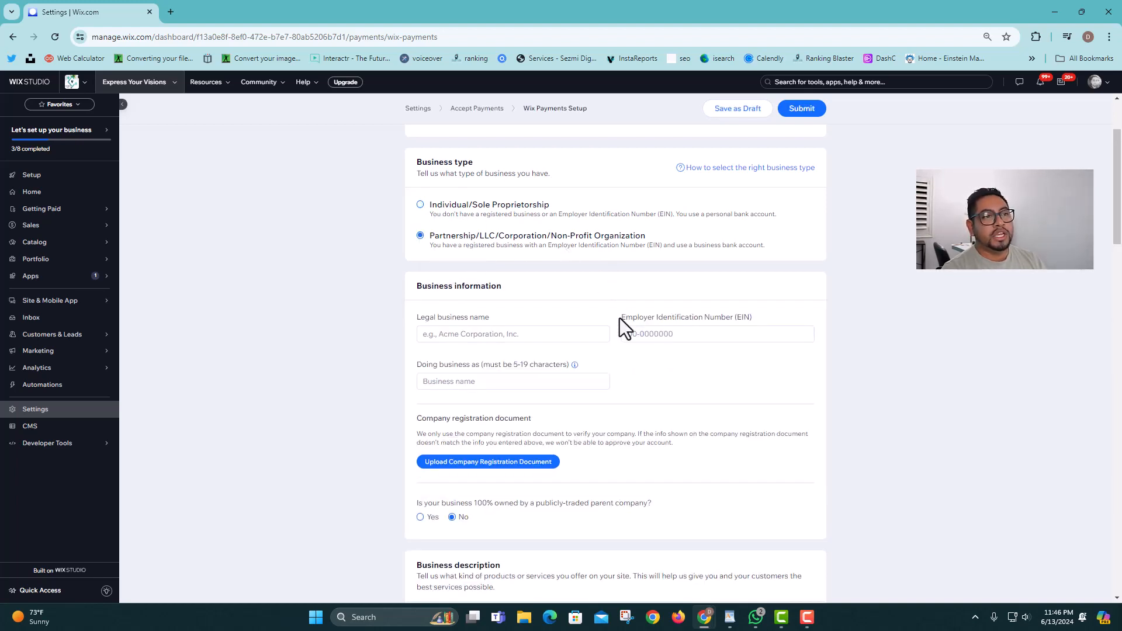
drag(619, 317, 763, 310)
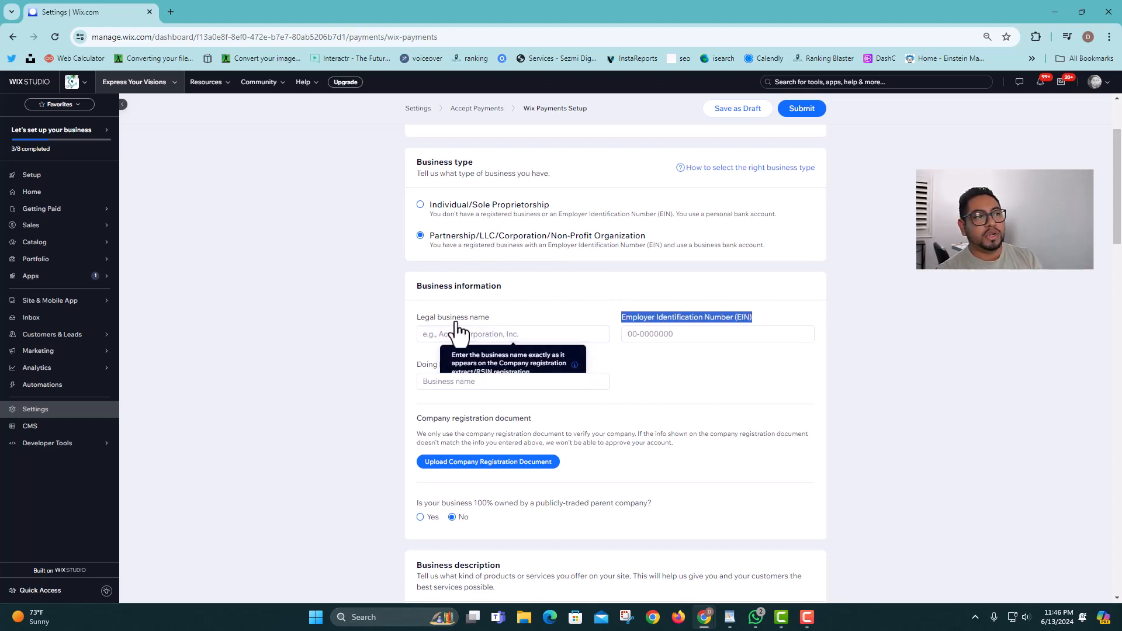
scroll(501, 345, down, 1)
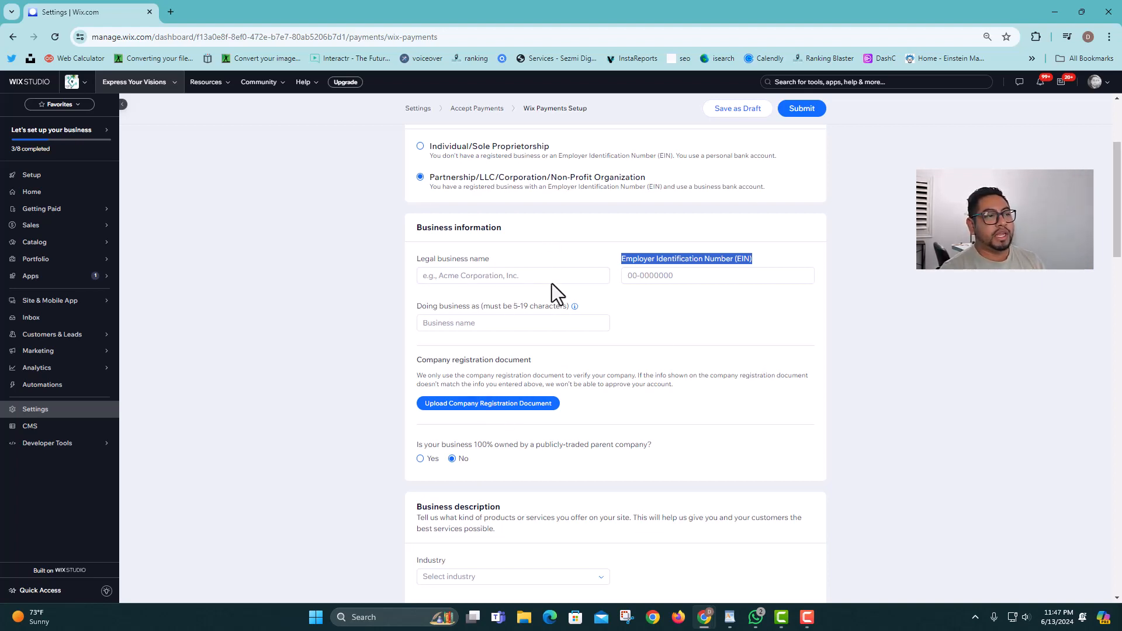
scroll(551, 283, up, 2)
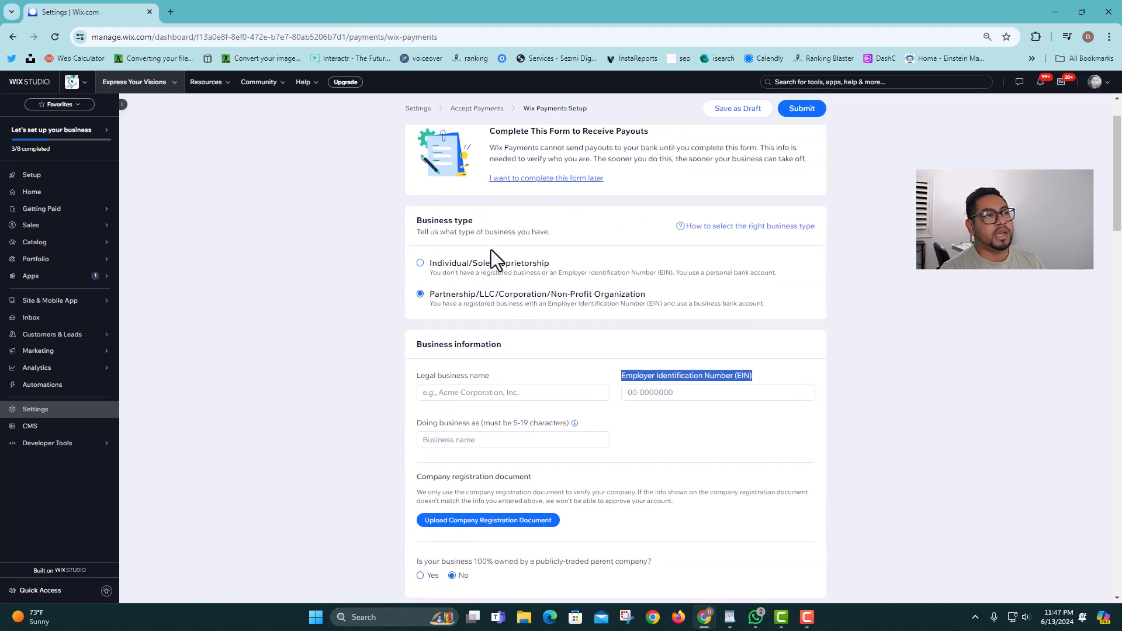
Step: Set the business type to Individual/Sole Proprietorship and review the personal details fields, including SSN or ITIN and photo ID
click(420, 263)
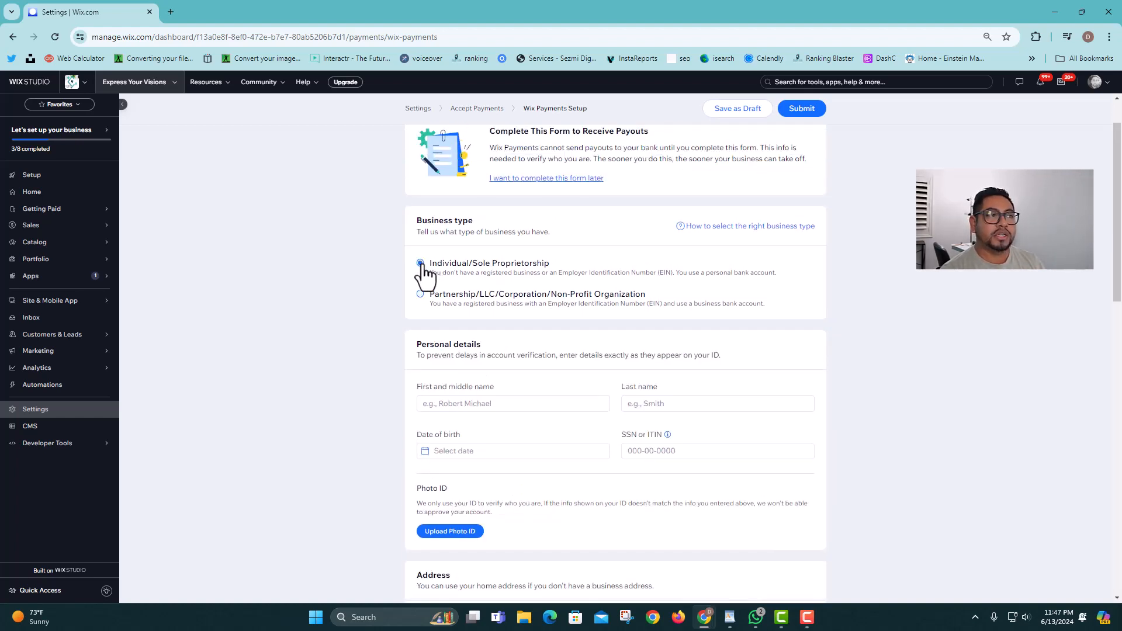
scroll(430, 266, down, 2)
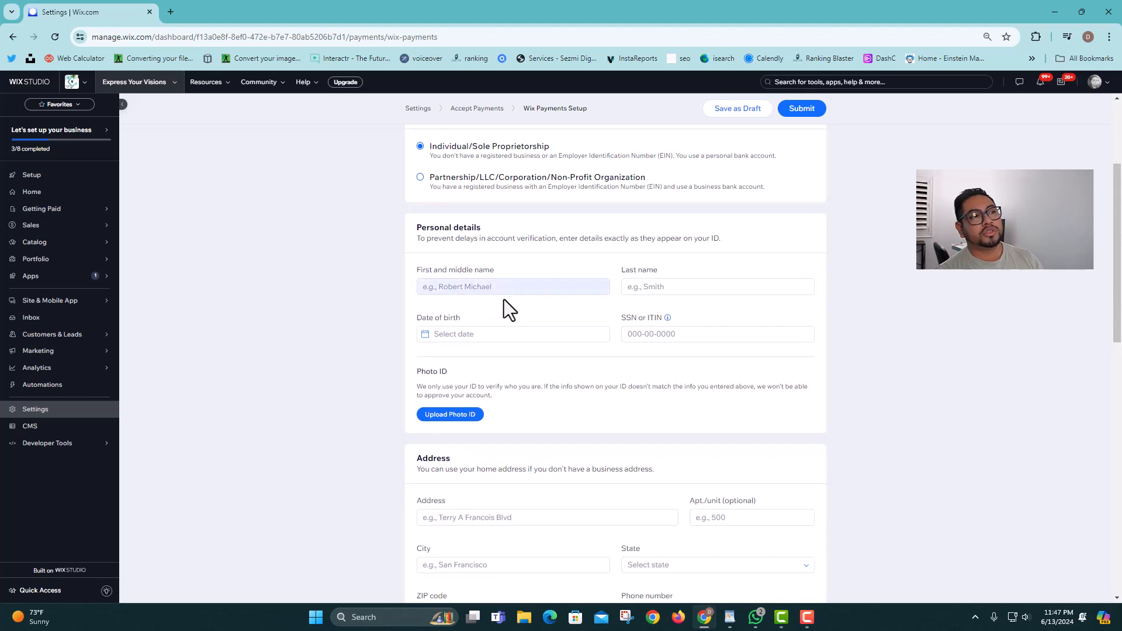
scroll(678, 303, down, 1)
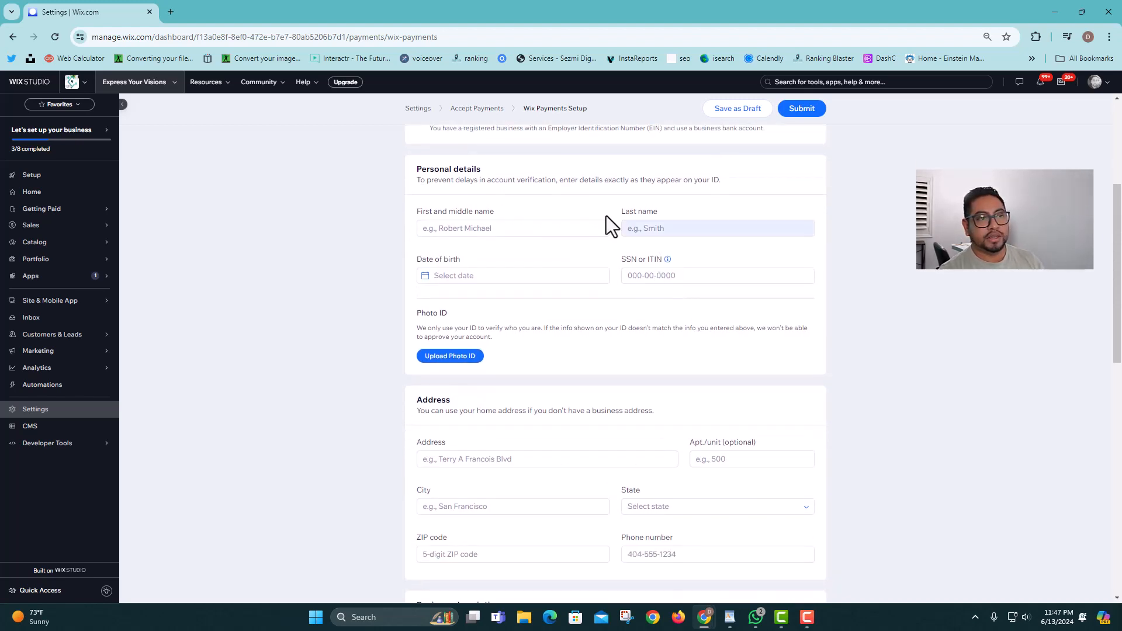
click(698, 274)
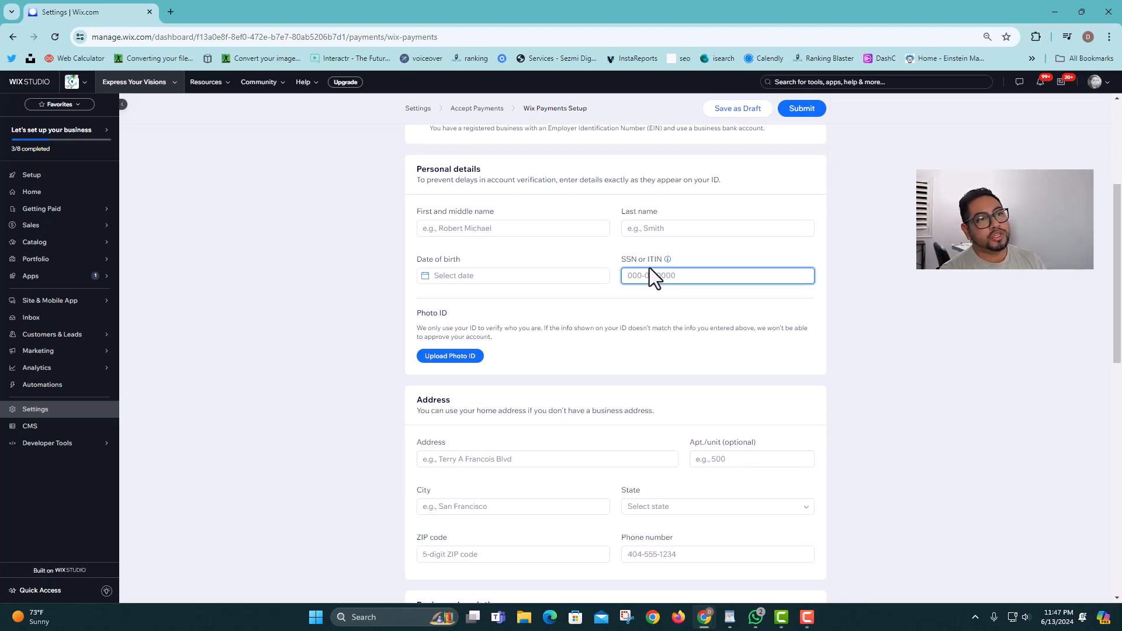
scroll(675, 285, down, 1)
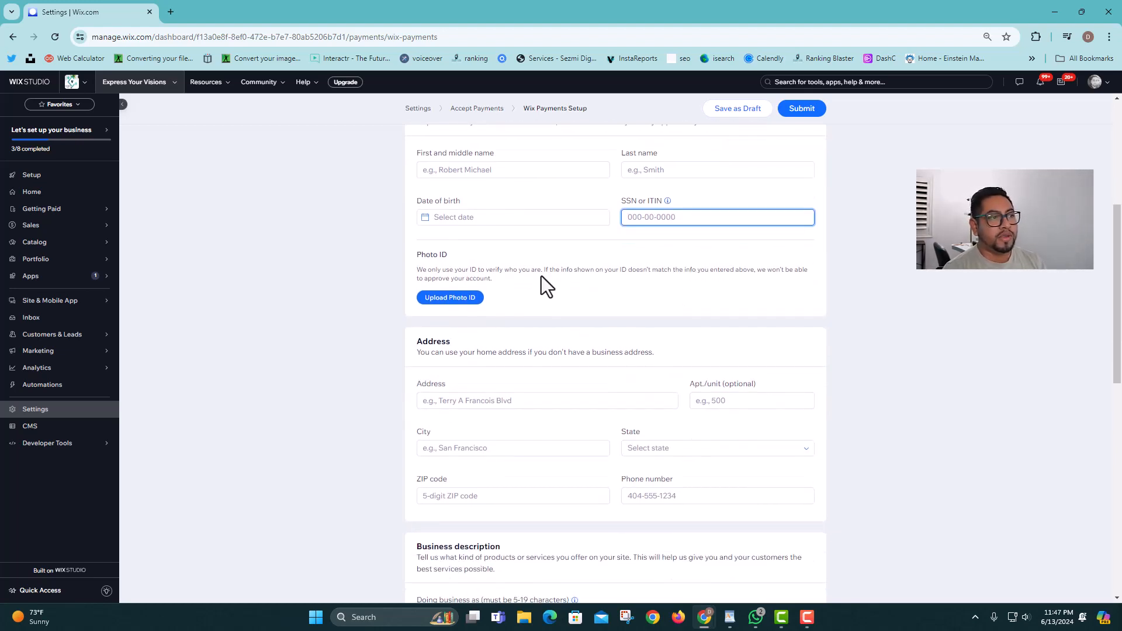
Step: Open the photo ID upload, select Driver license to check its image requirements, and return to the setup form without uploading
click(465, 301)
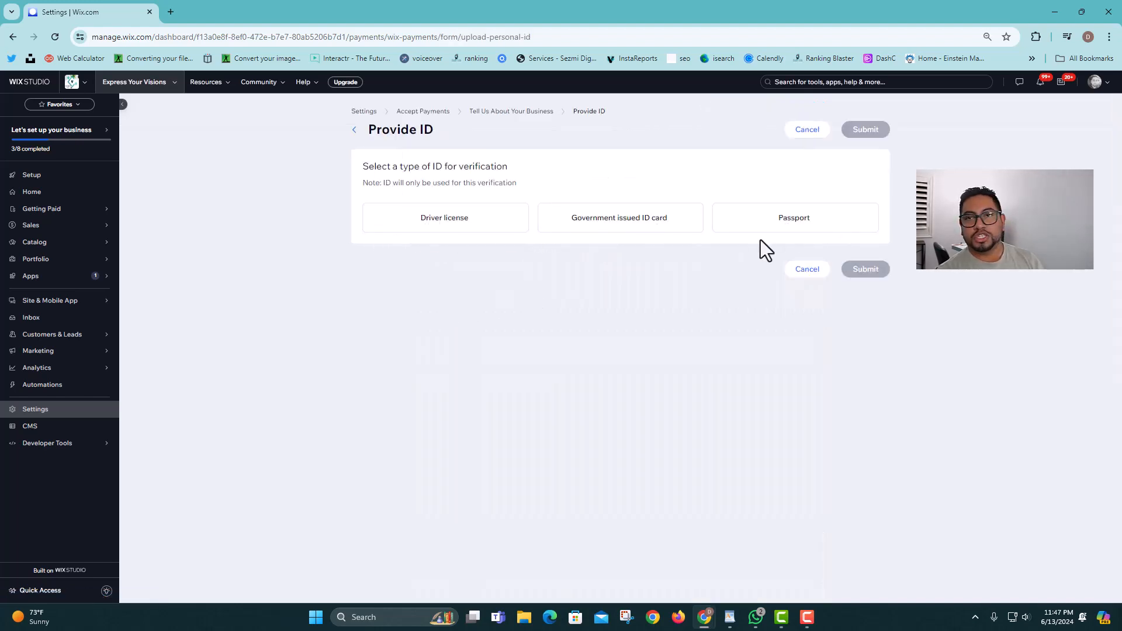
click(442, 232)
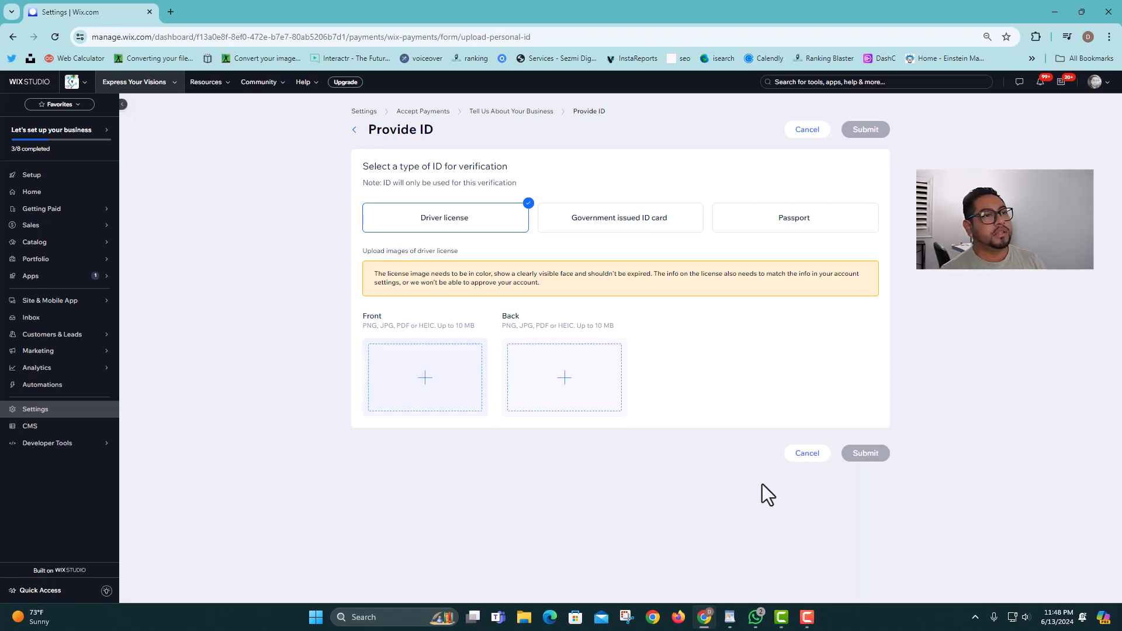
click(354, 131)
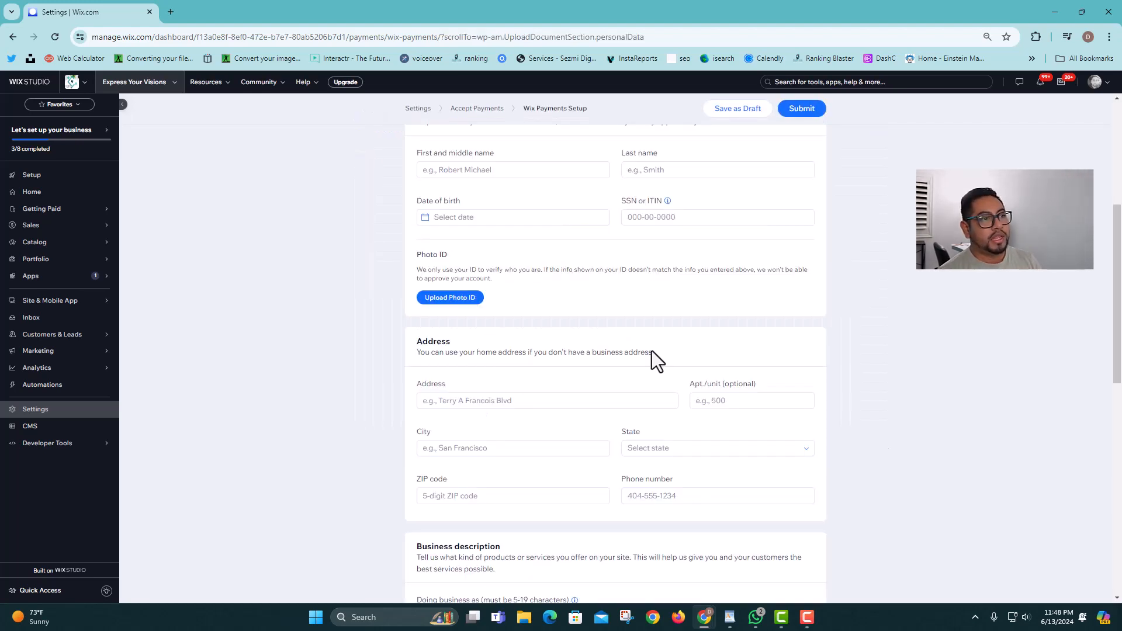
Step: Review the address and business description sections, including the business name field, the industry choices and the products or services description
scroll(762, 388, down, 2)
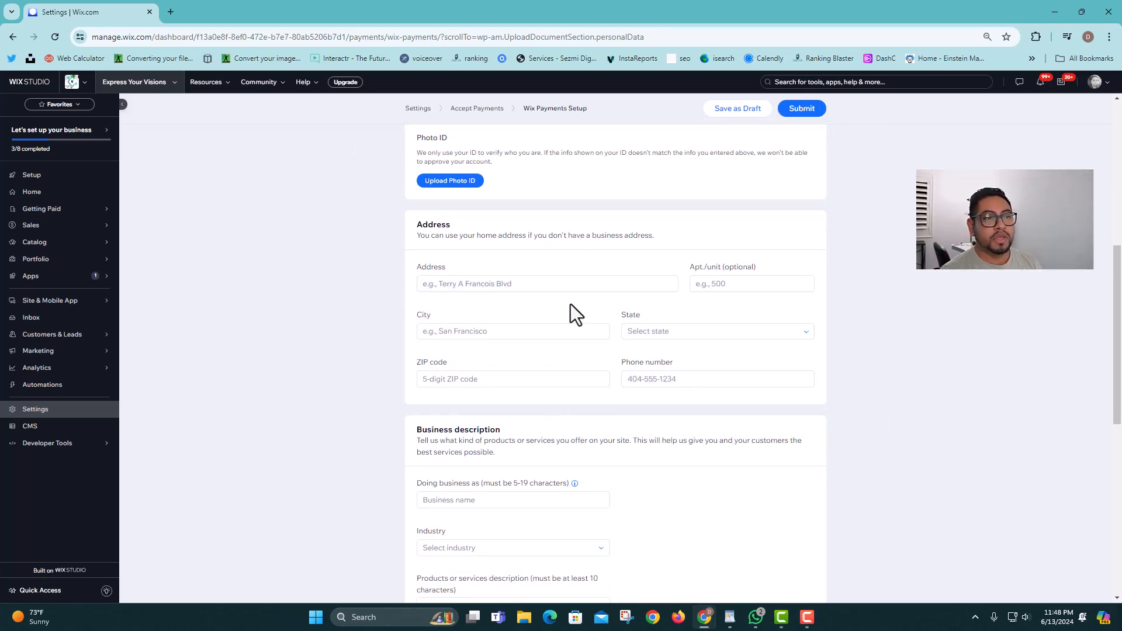
scroll(630, 269, down, 2)
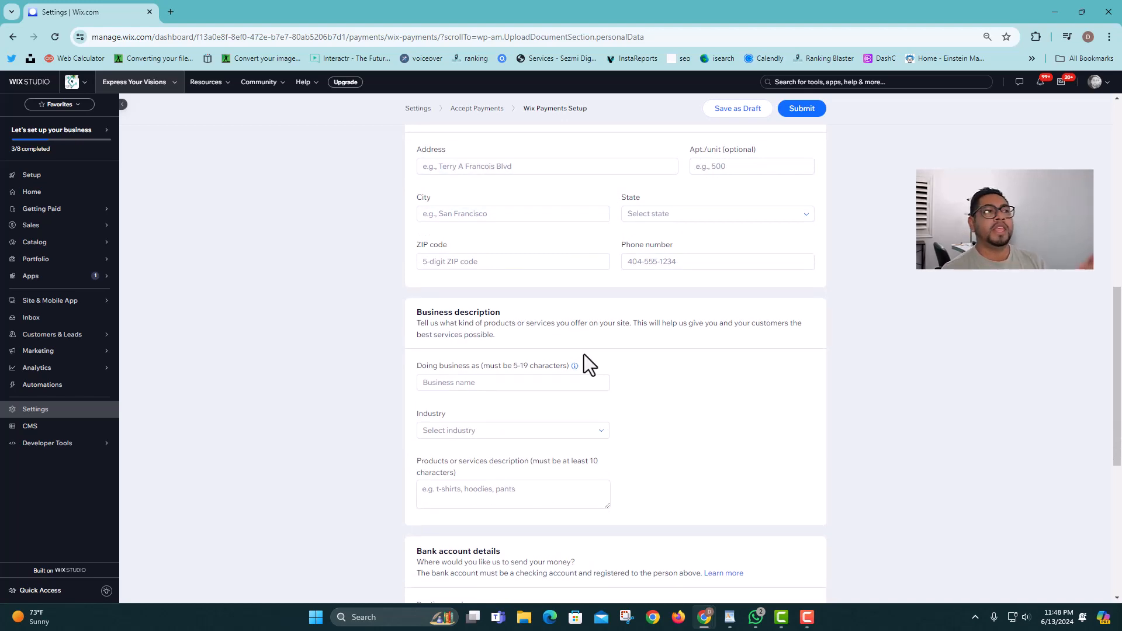
scroll(584, 354, down, 1)
scroll(544, 328, down, 1)
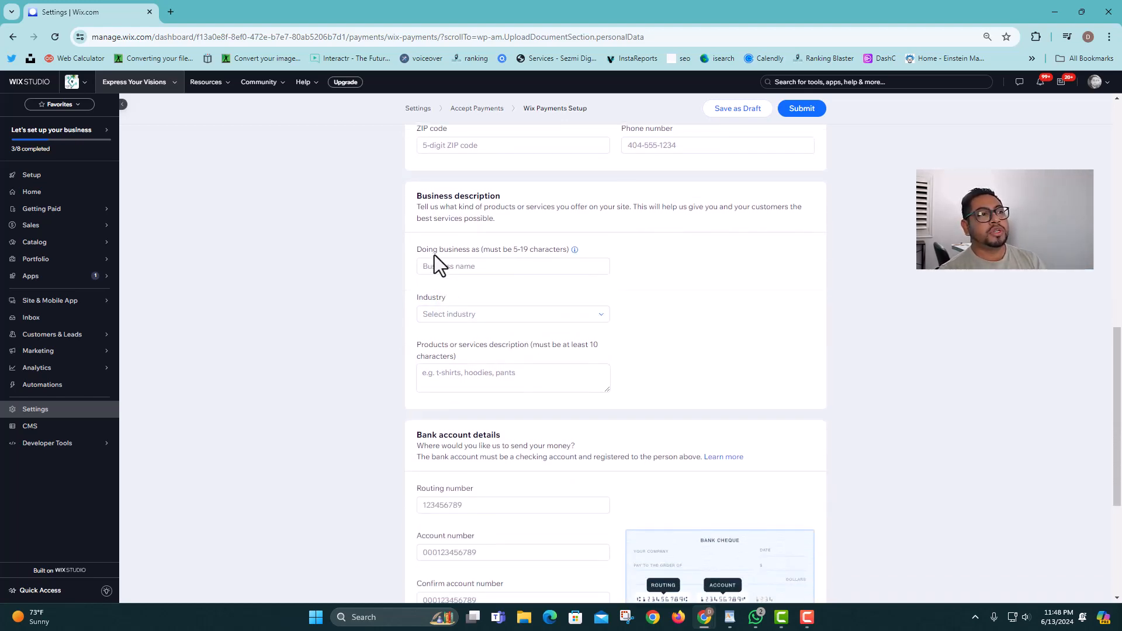
click(471, 267)
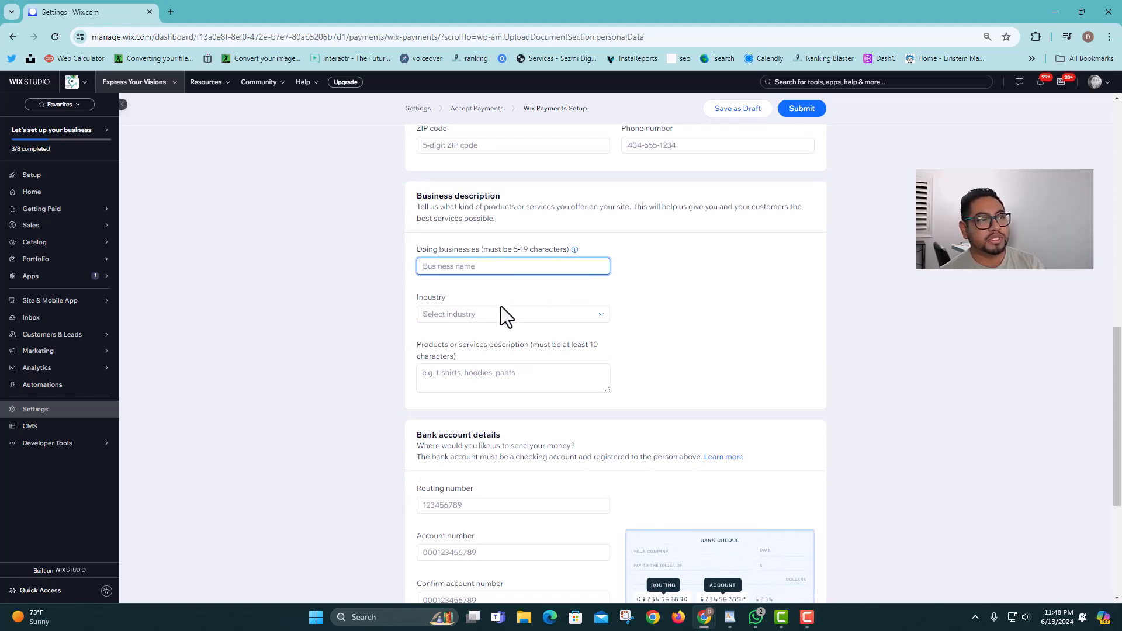
click(444, 316)
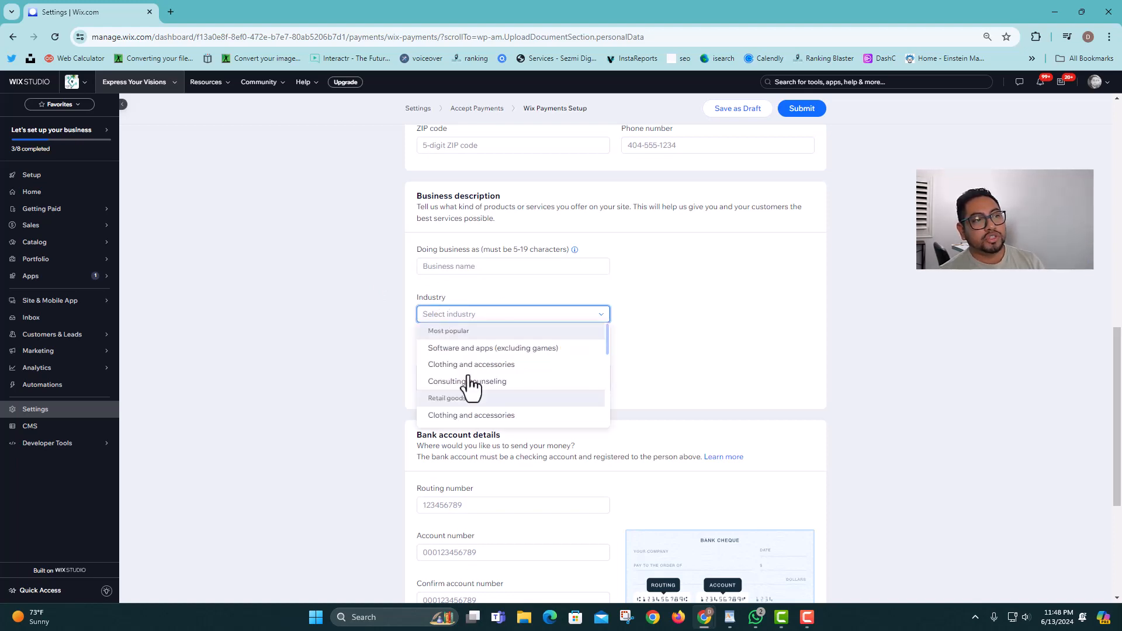
click(553, 283)
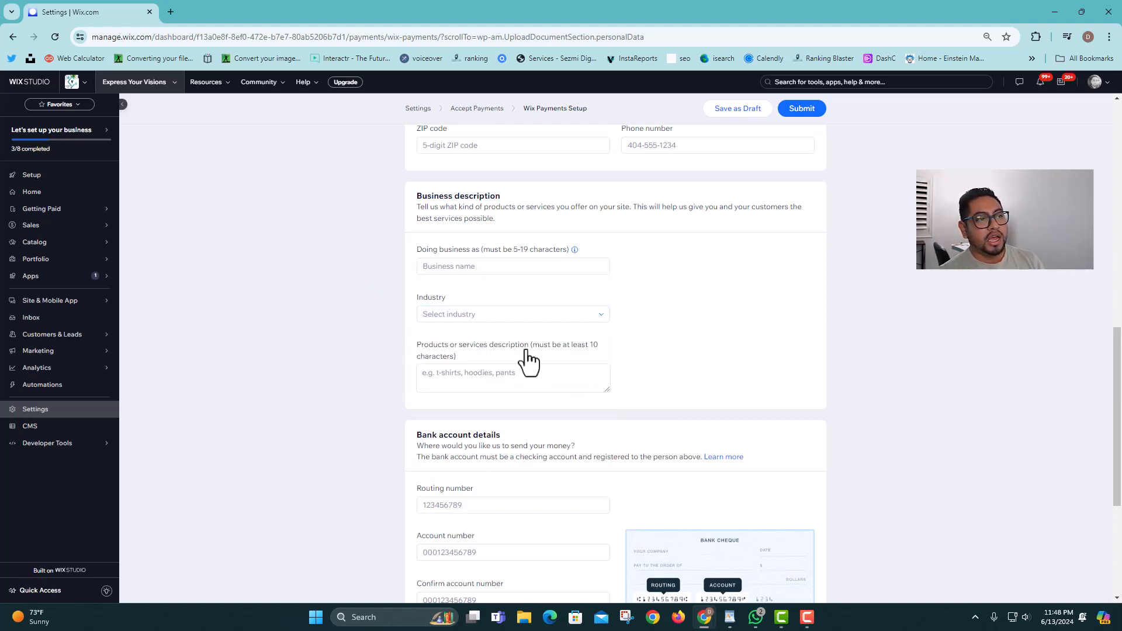
scroll(499, 388, down, 1)
click(518, 320)
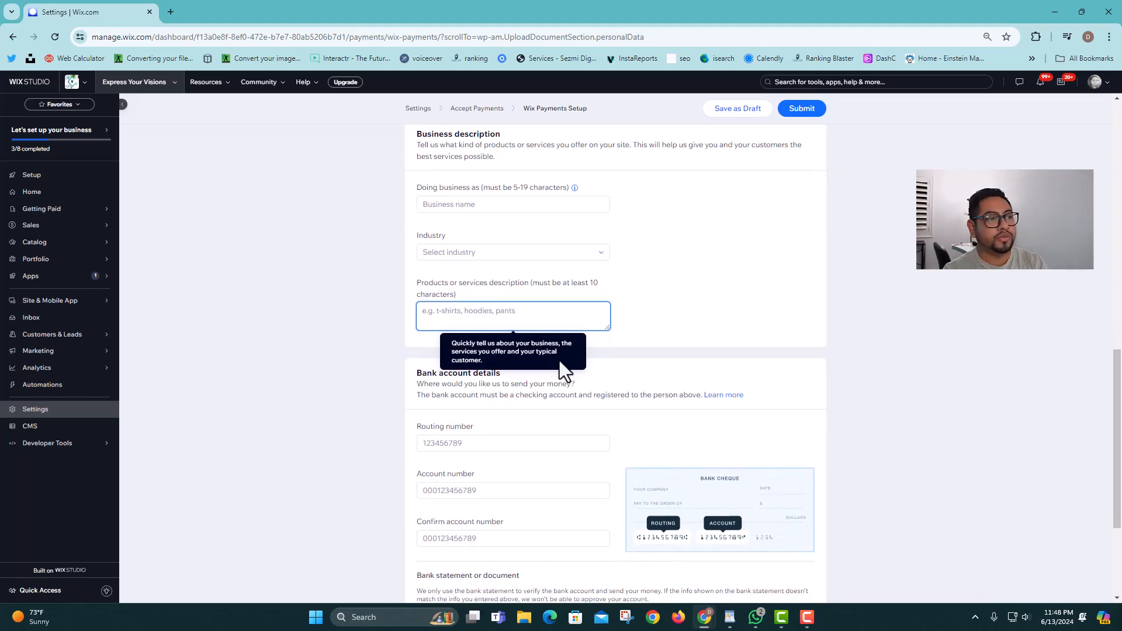
Step: Review the bank account details section with its routing and account number fields, the bank statement upload and the terms and conditions
scroll(561, 368, down, 2)
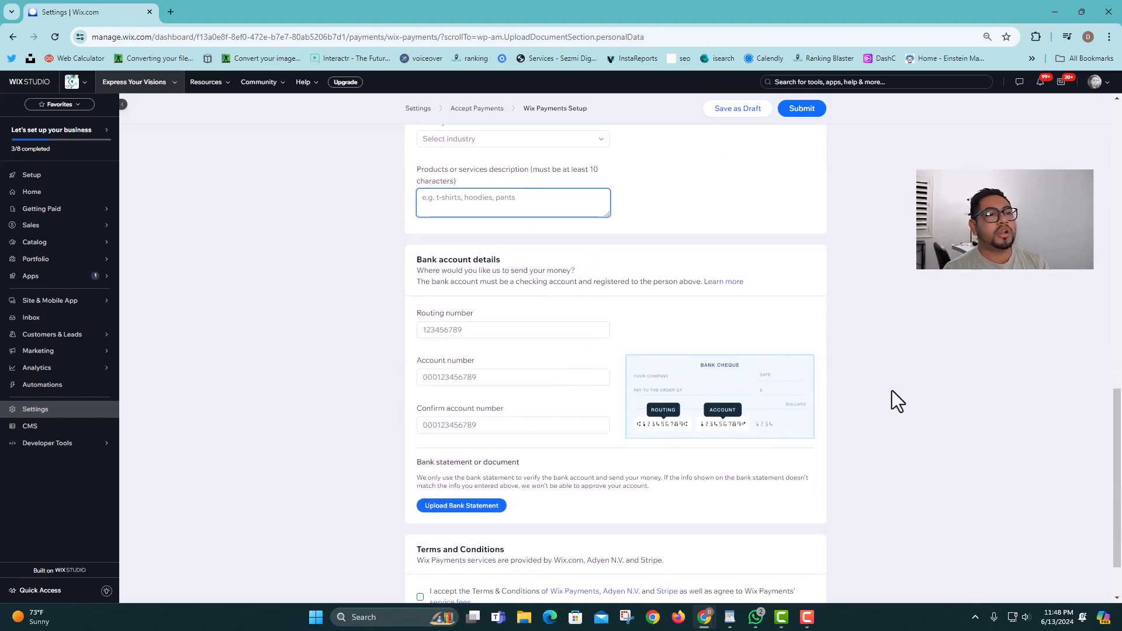
scroll(892, 390, down, 1)
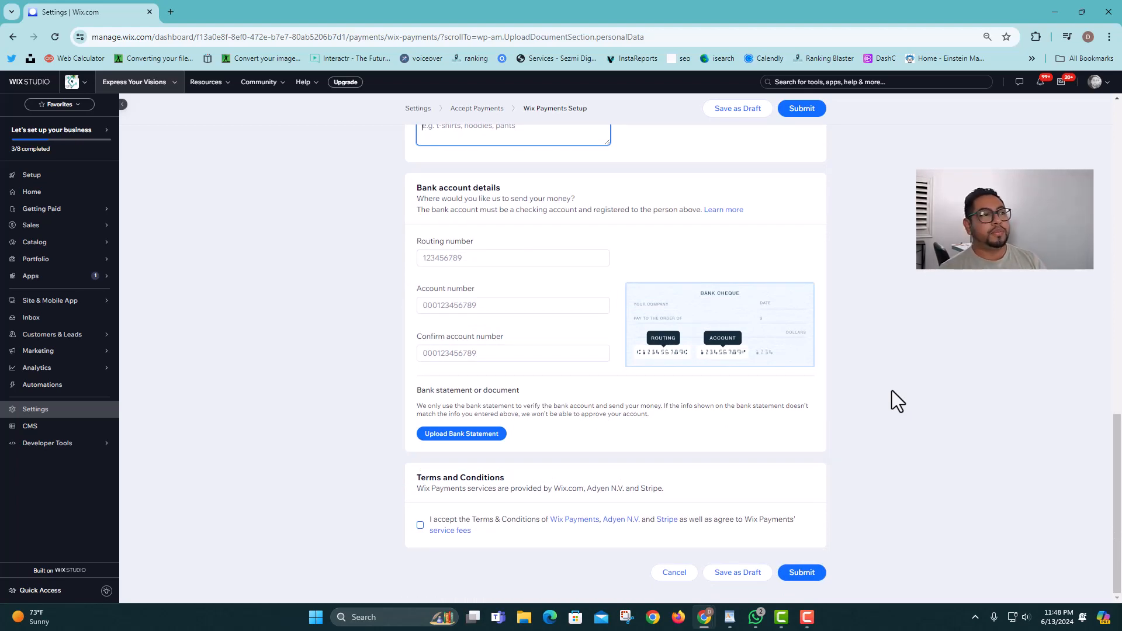
click(455, 257)
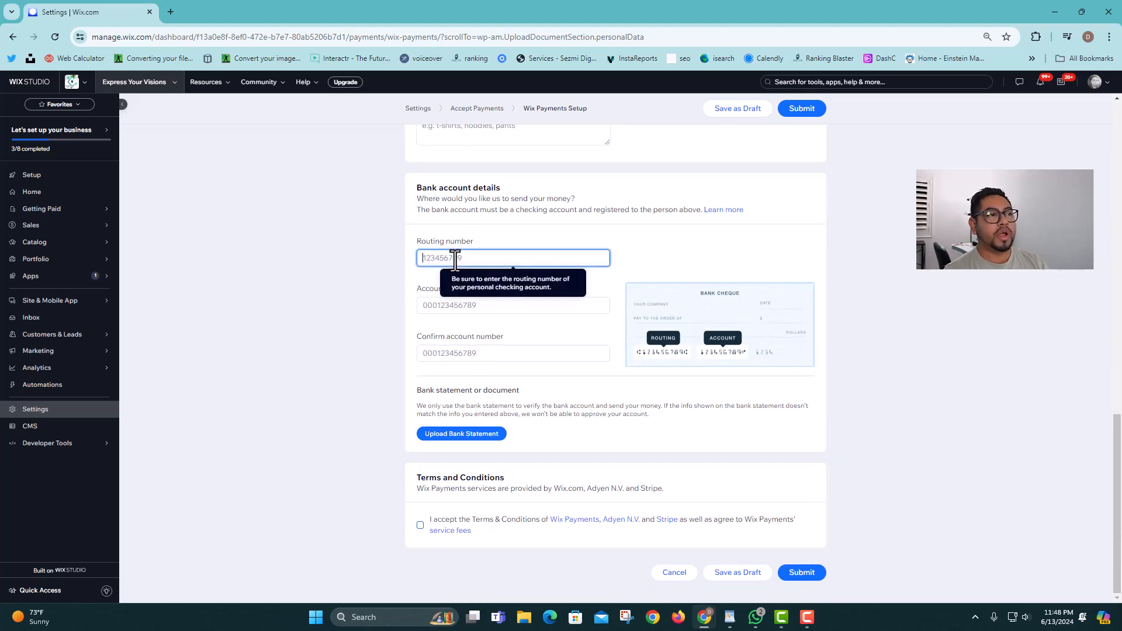
click(459, 353)
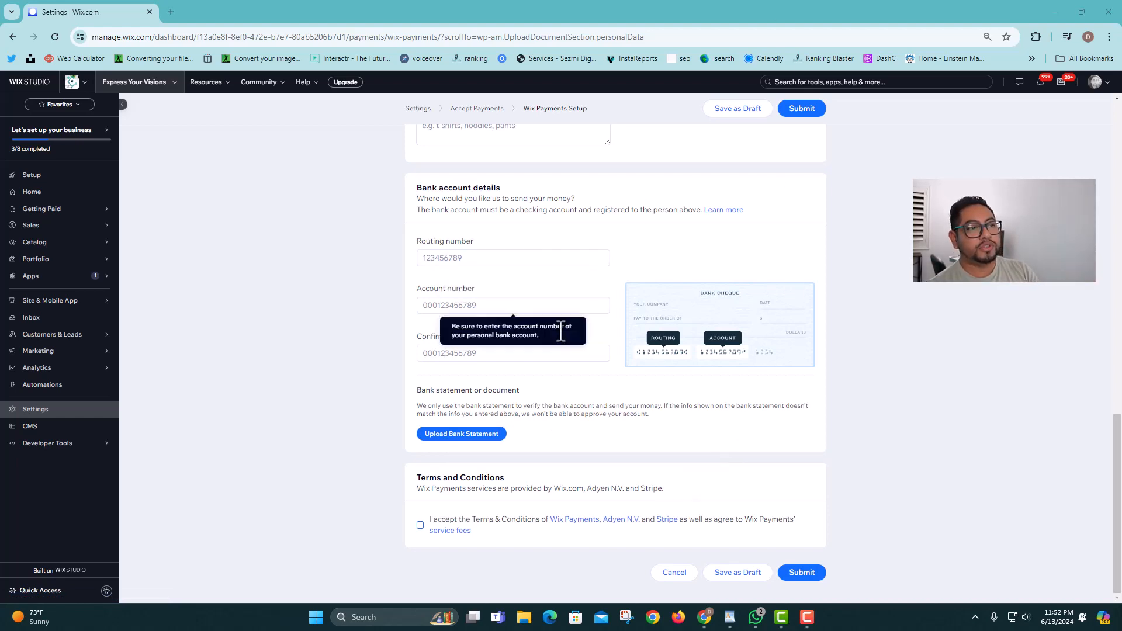
Step: Look over the whole setup form once more, from the personal details down to the submission options
scroll(564, 319, up, 10)
scroll(566, 318, up, 3)
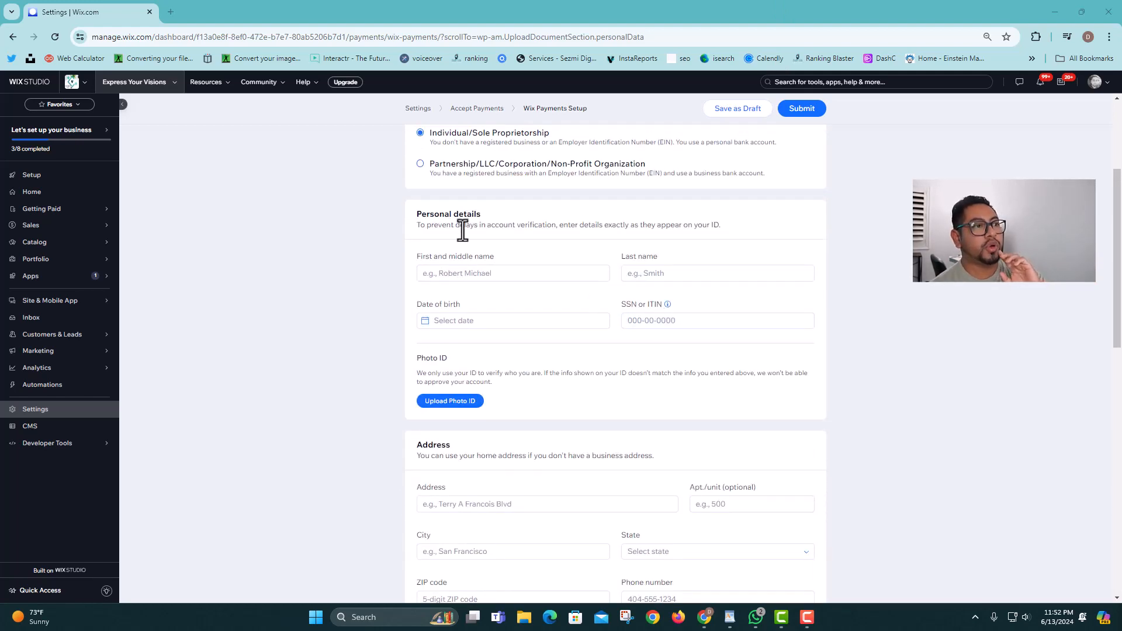
scroll(579, 402, down, 10)
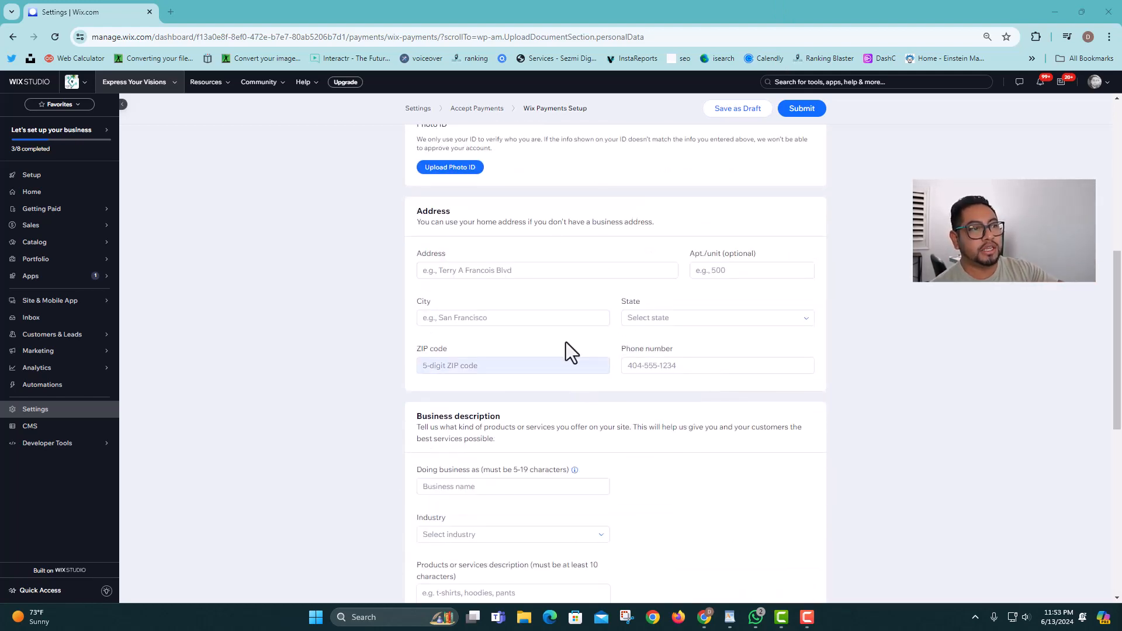
scroll(513, 485, down, 2)
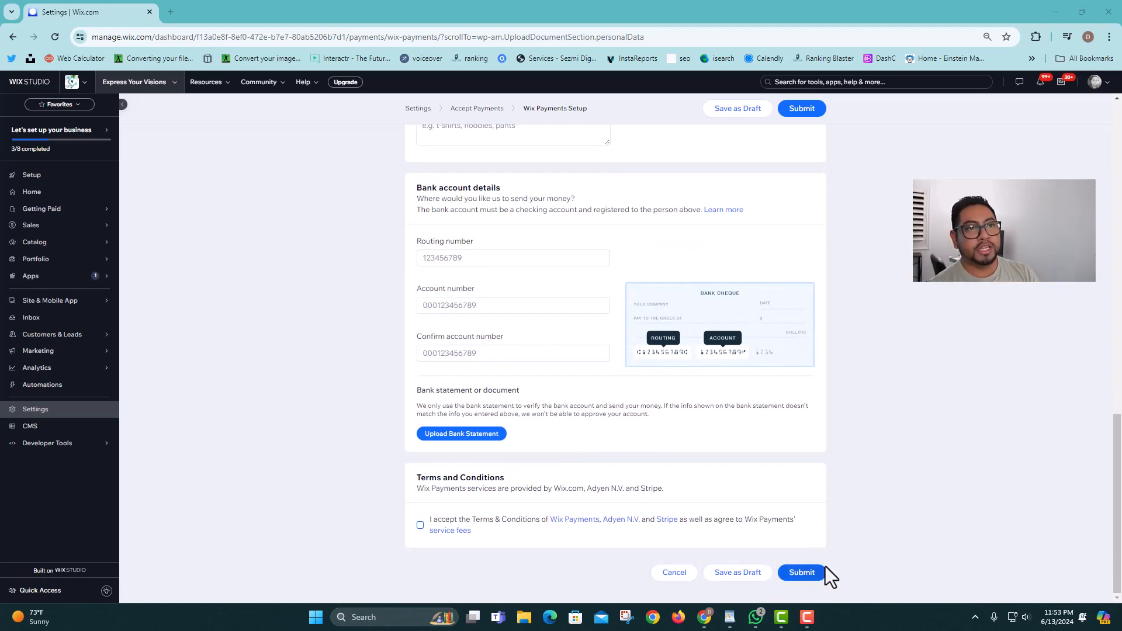
Step: Return to the Accept Payments page and review the checkout and payout statuses and the payment methods under Wix Payments
scroll(840, 562, up, 10)
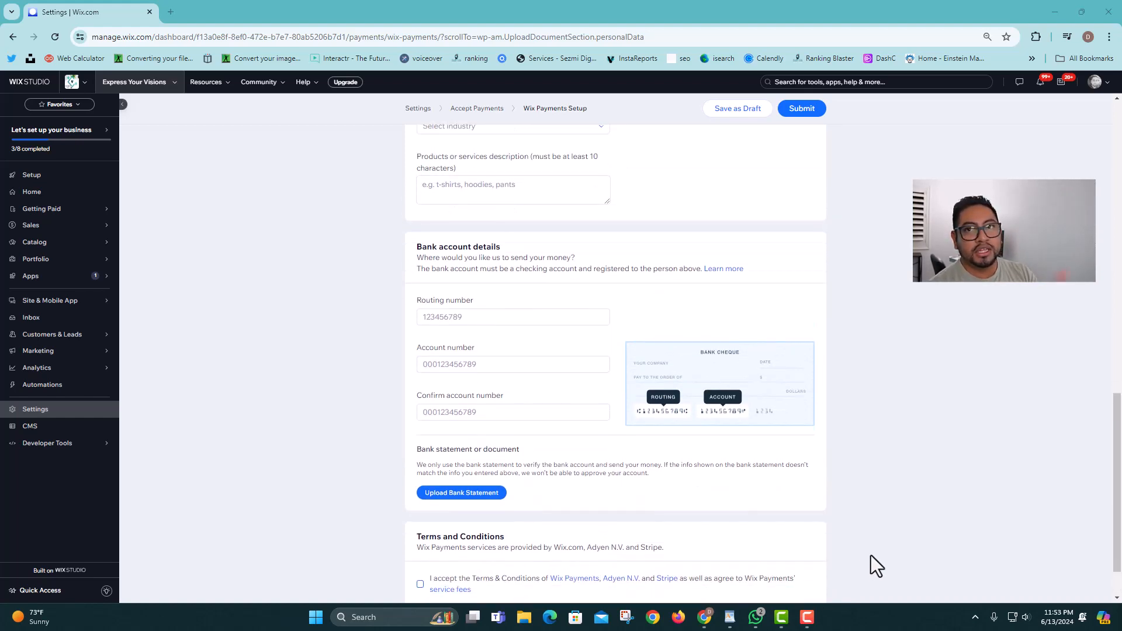
scroll(643, 362, up, 2)
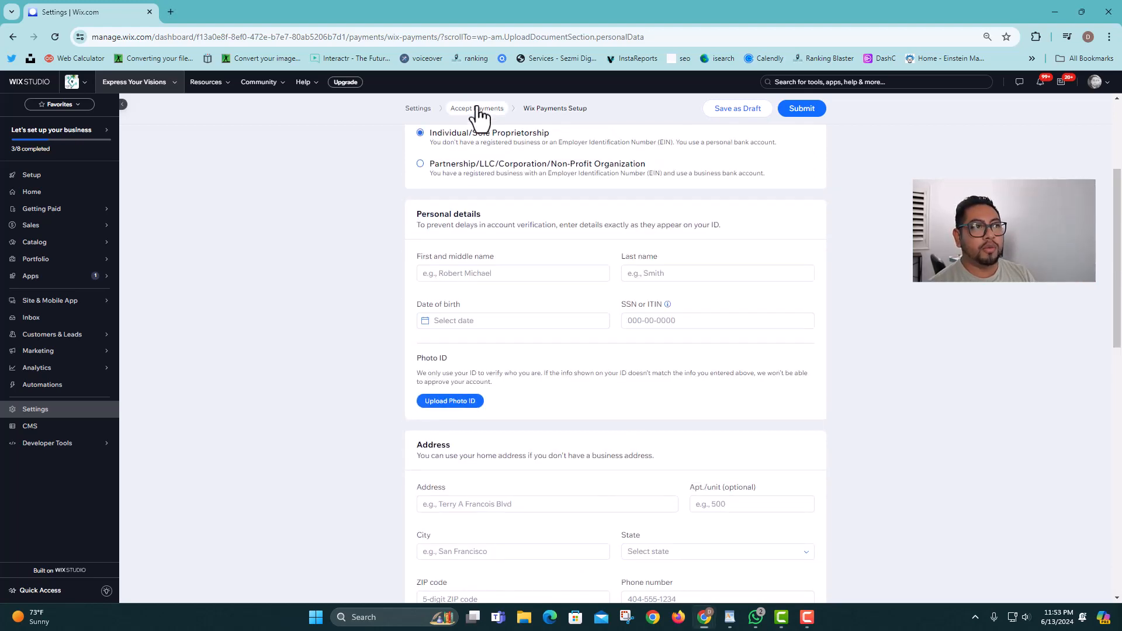
click(477, 110)
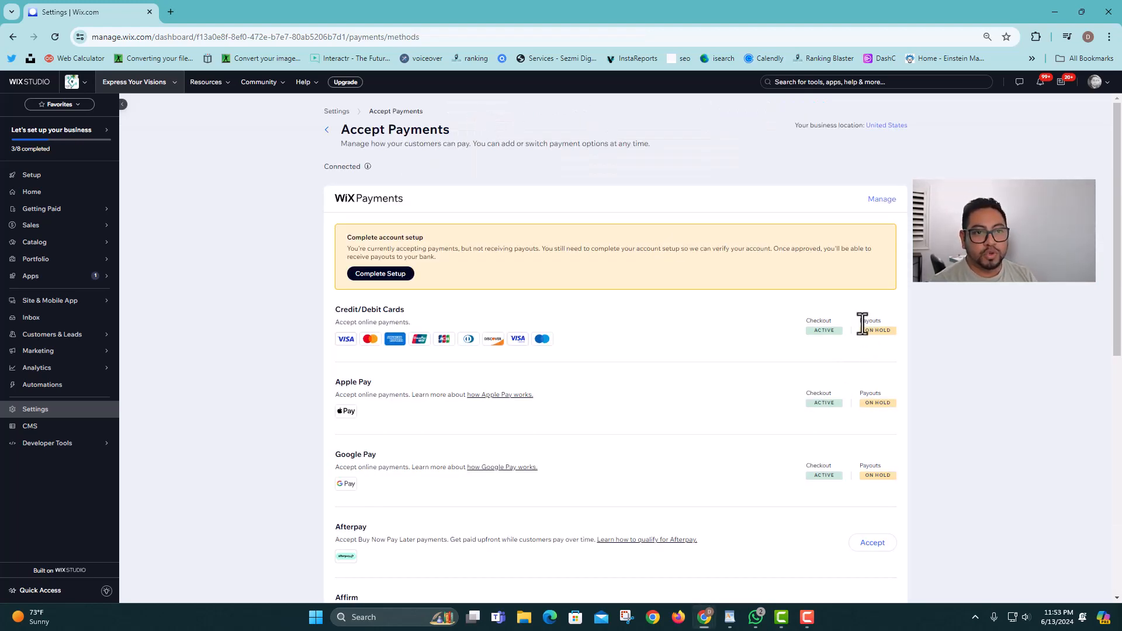
drag(861, 321, 902, 321)
drag(860, 392, 881, 393)
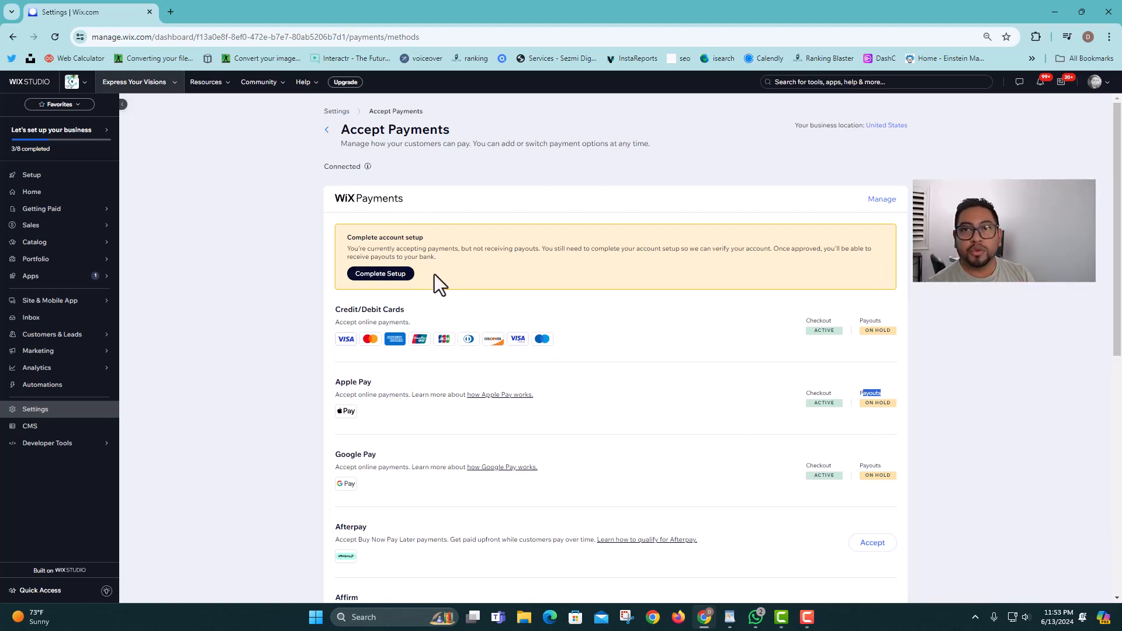
scroll(441, 335, down, 3)
scroll(442, 341, down, 1)
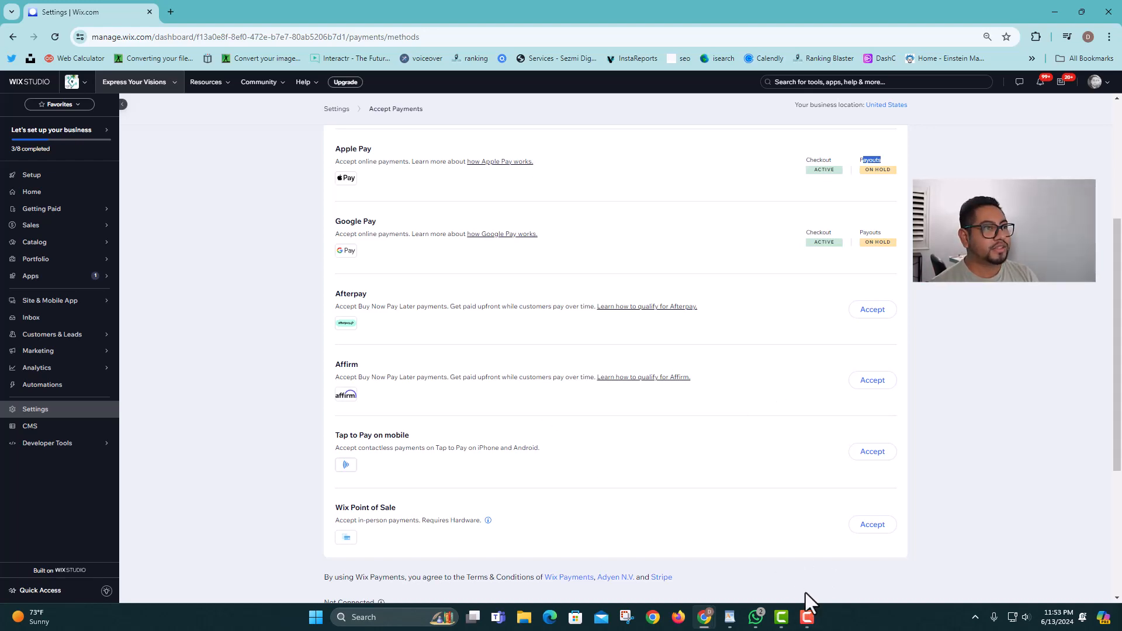
mouse_move(809, 617)
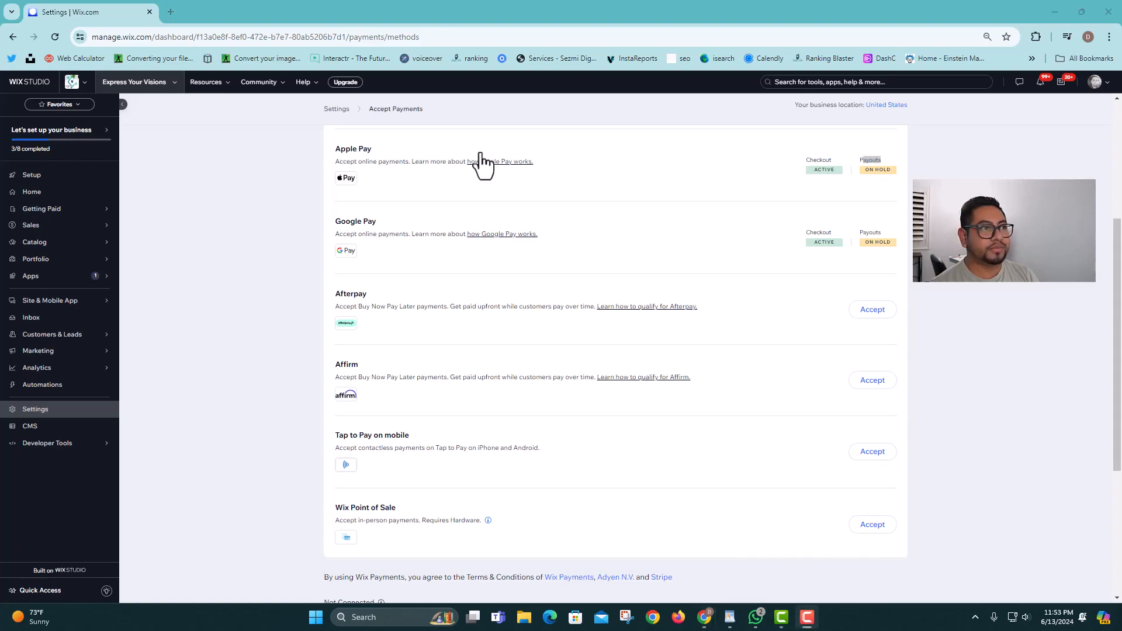